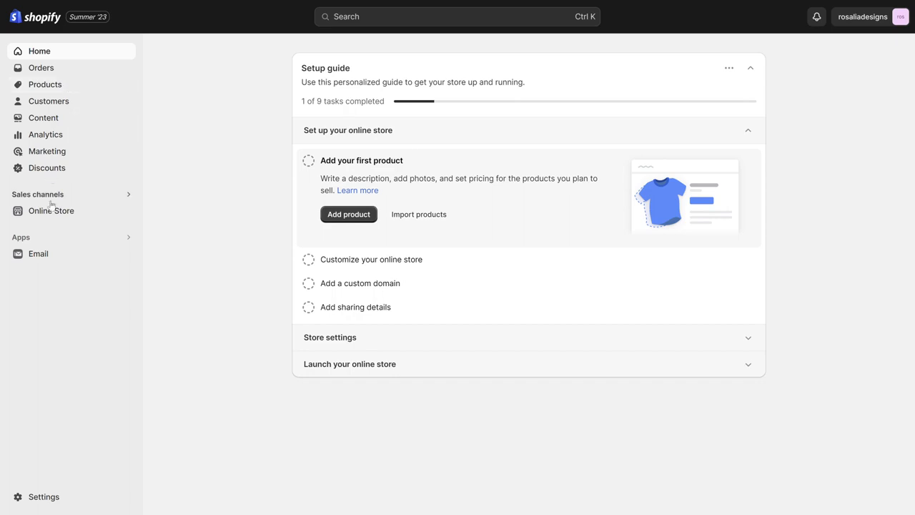
# Step: Create a new blog post in the online store and title it DESIGN
pyautogui.click(71, 217)
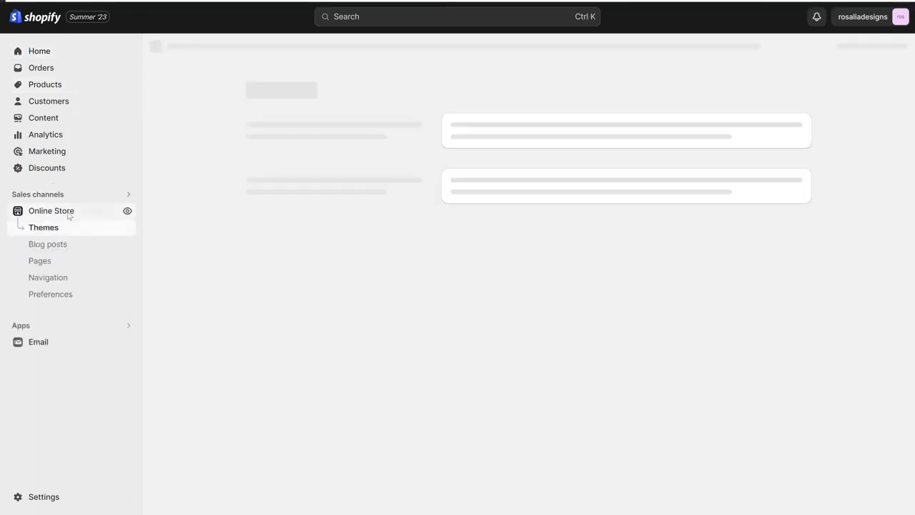
pyautogui.click(59, 246)
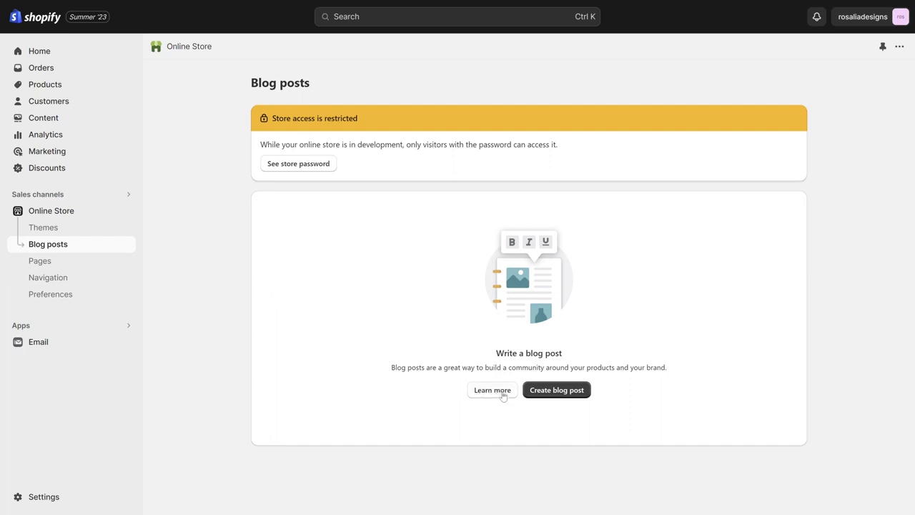
pyautogui.click(550, 391)
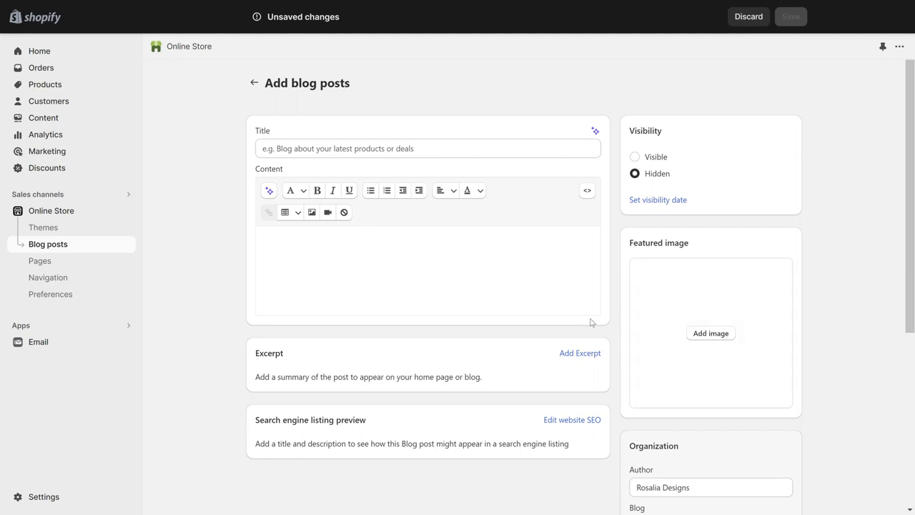
pyautogui.scroll(-5, 766, 403)
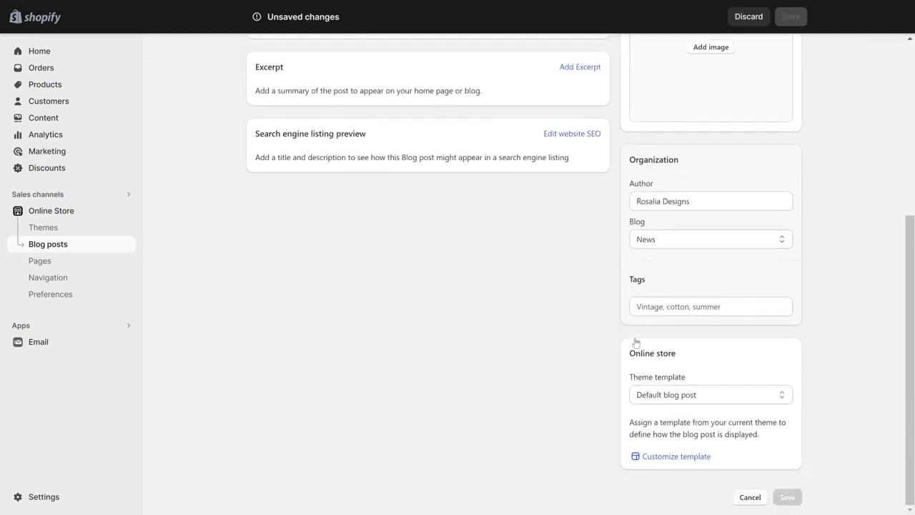
pyautogui.scroll(5, 636, 342)
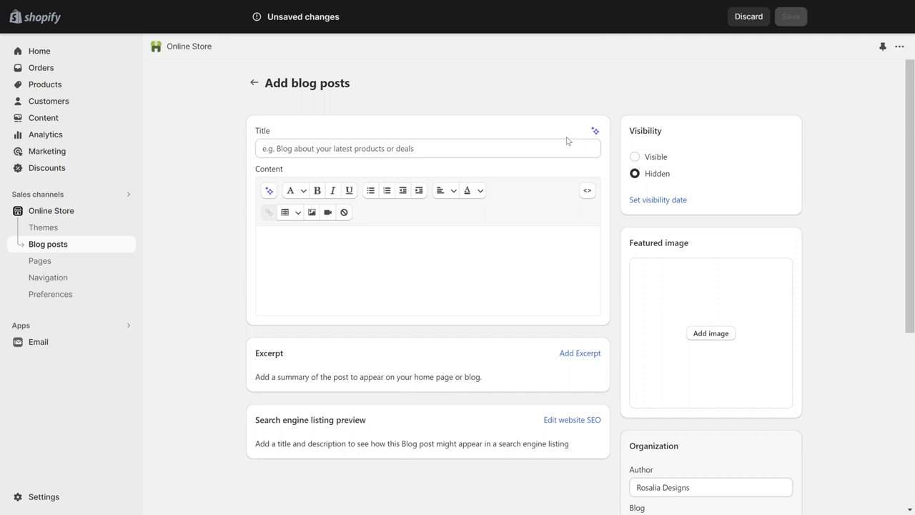
pyautogui.click(355, 146)
pyautogui.write('DESIGN')
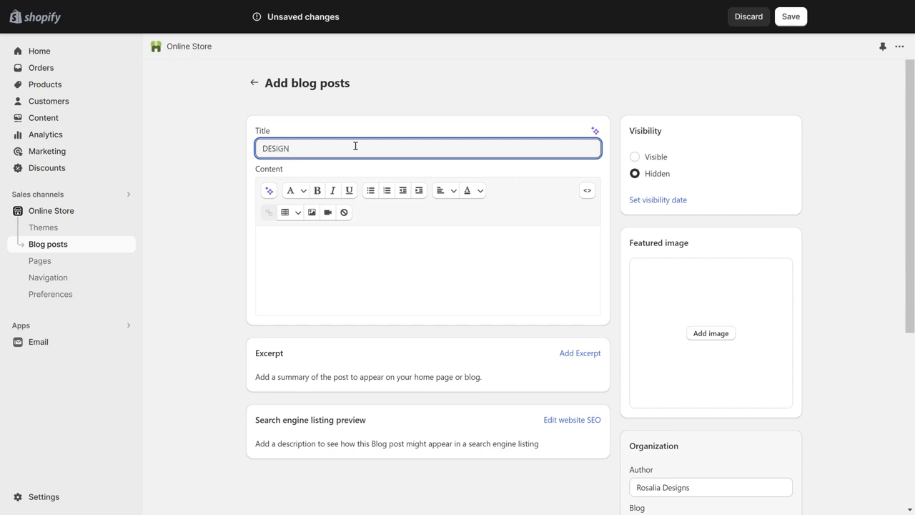
# Step: Generate AI text for the post's content on the topic "Website design"
pyautogui.click(345, 260)
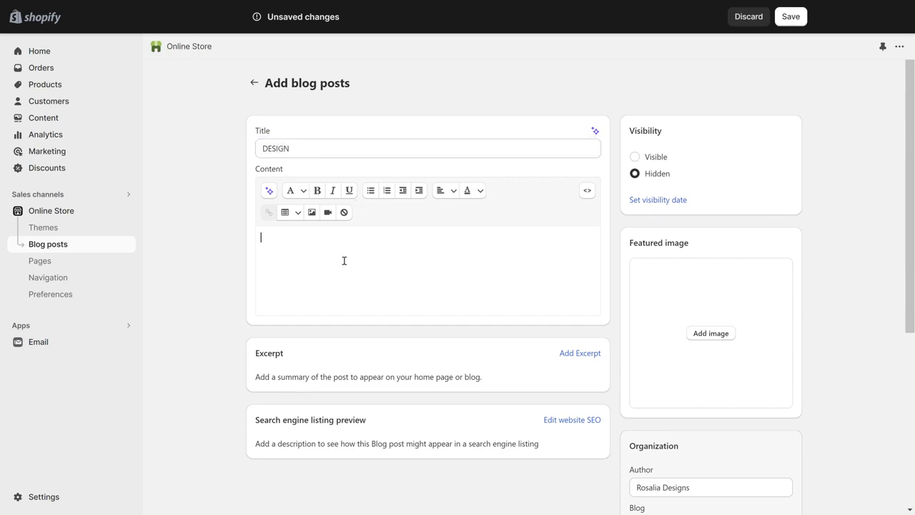
pyautogui.click(269, 191)
pyautogui.click(262, 263)
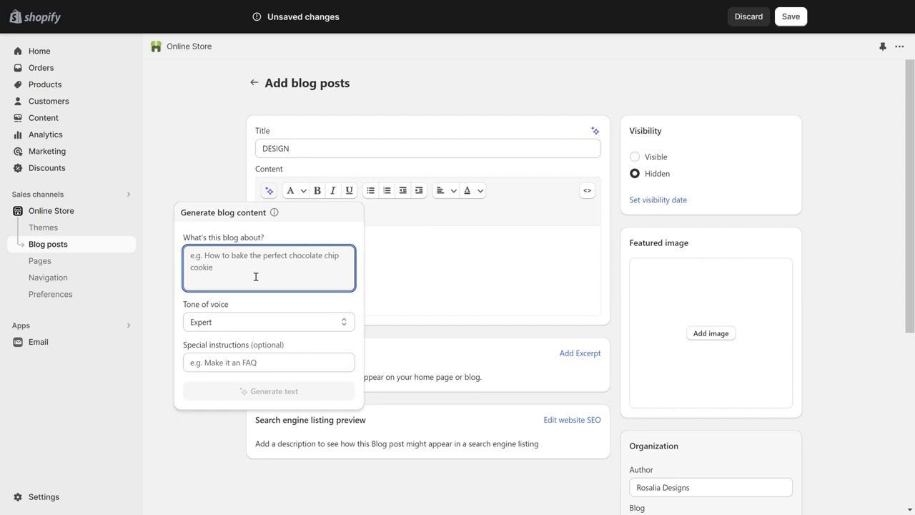
pyautogui.write('Website design')
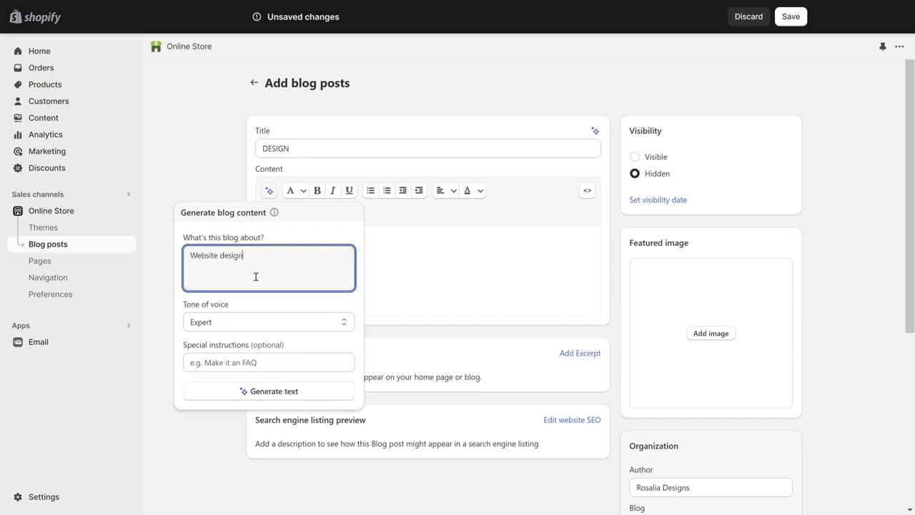
pyautogui.click(272, 391)
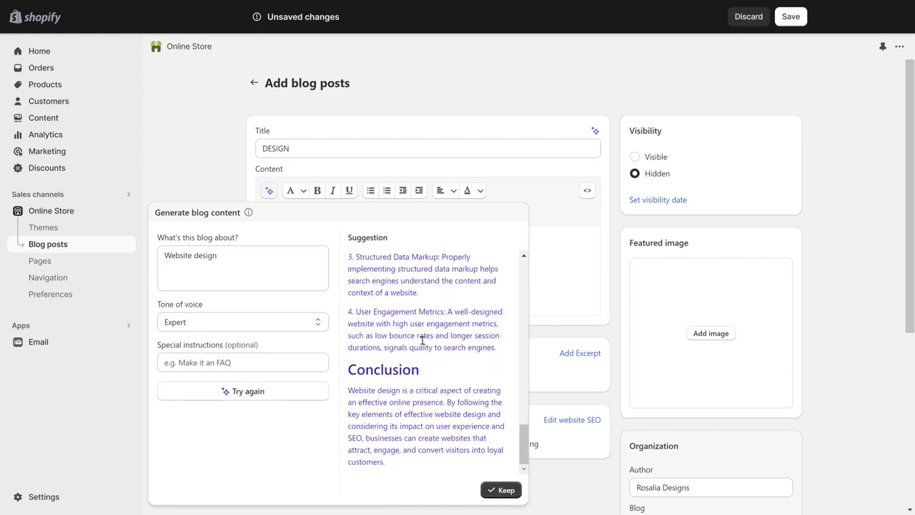
# Step: Read through the generated suggestion and keep it as the blog post's content
pyautogui.scroll(15, 421, 340)
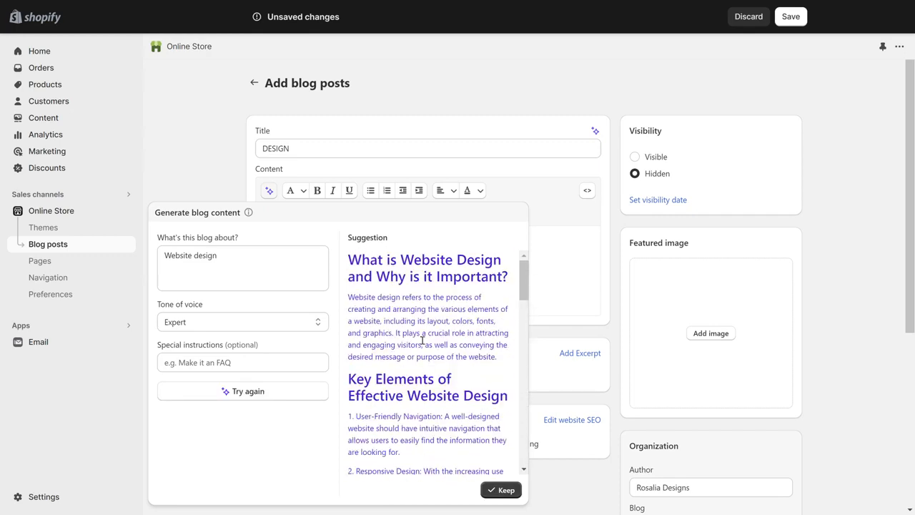
pyautogui.scroll(-5, 422, 340)
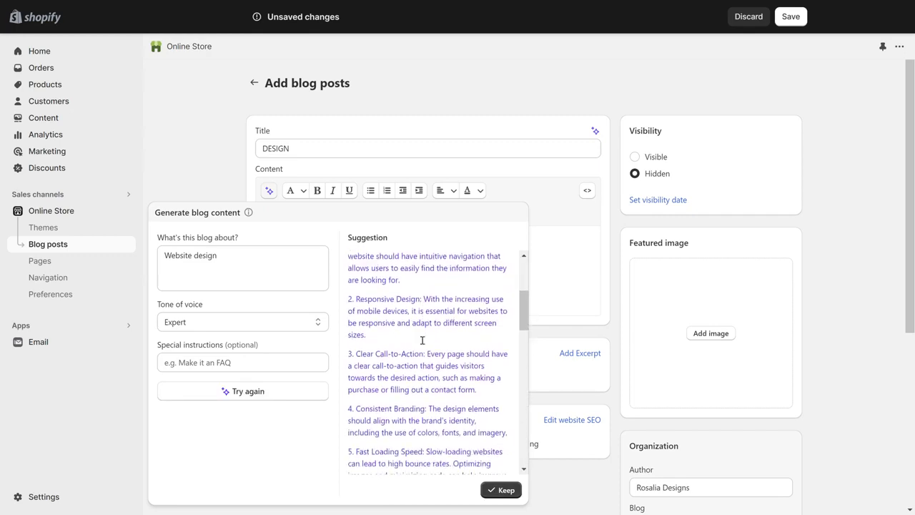
pyautogui.scroll(5, 422, 340)
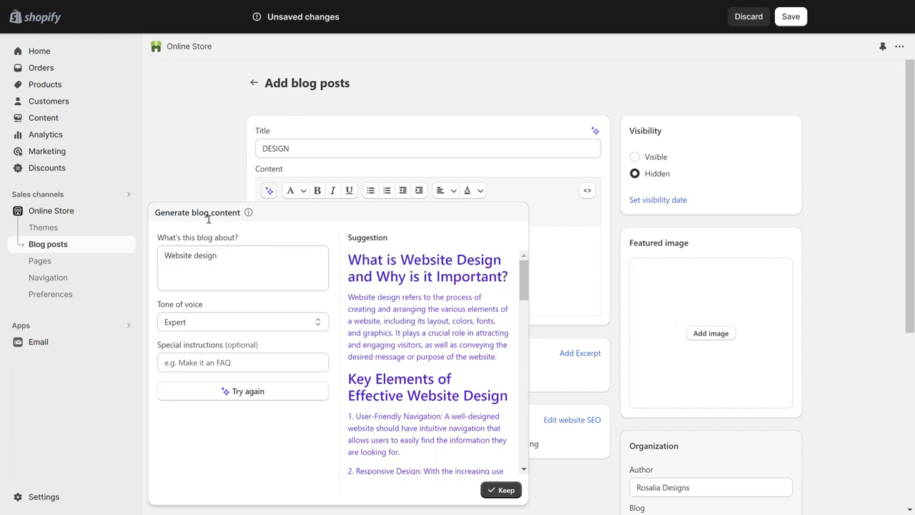
pyautogui.scroll(-10, 422, 346)
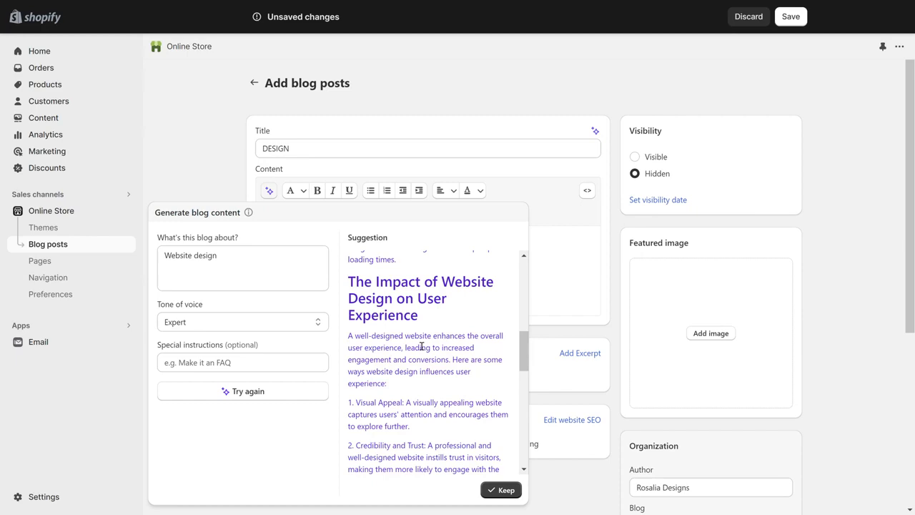
pyautogui.scroll(-8, 422, 346)
pyautogui.scroll(3, 422, 346)
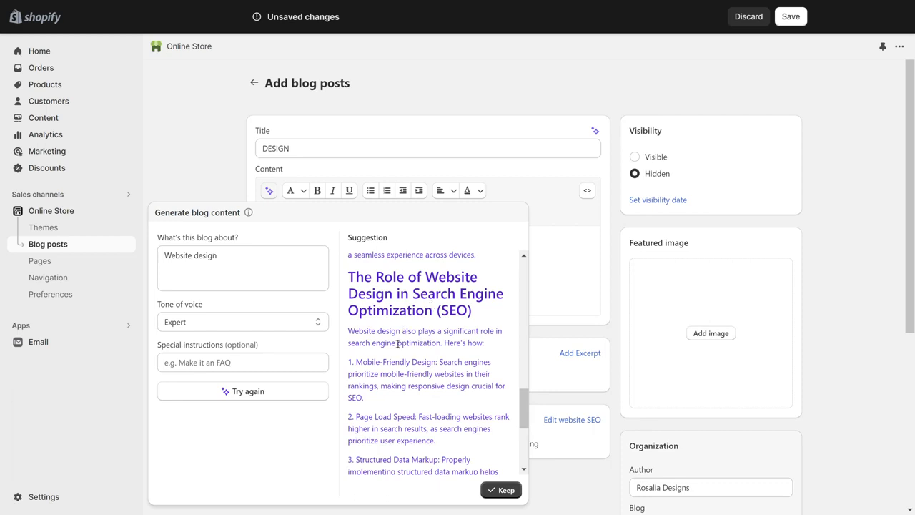
pyautogui.click(506, 490)
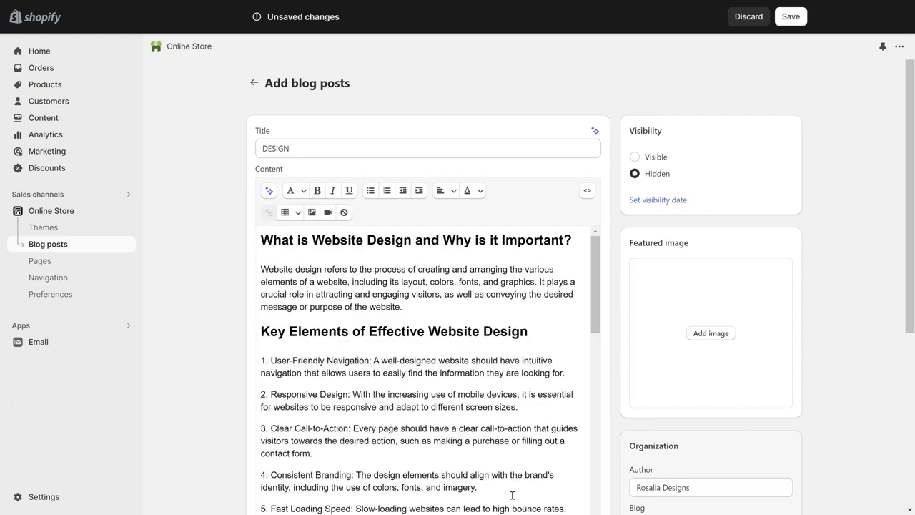
# Step: Change the blog post's title to "Website Design"
pyautogui.scroll(-10, 470, 372)
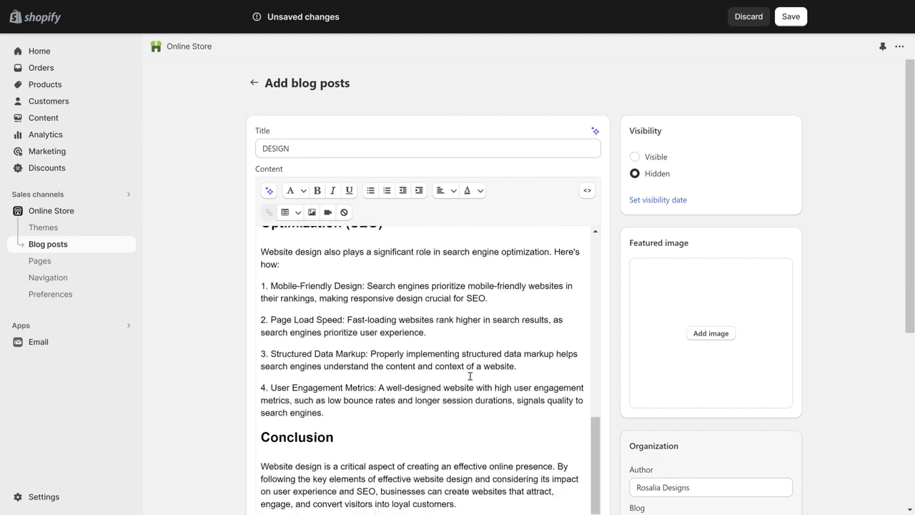
pyautogui.scroll(-2, 726, 403)
pyautogui.scroll(15, 476, 228)
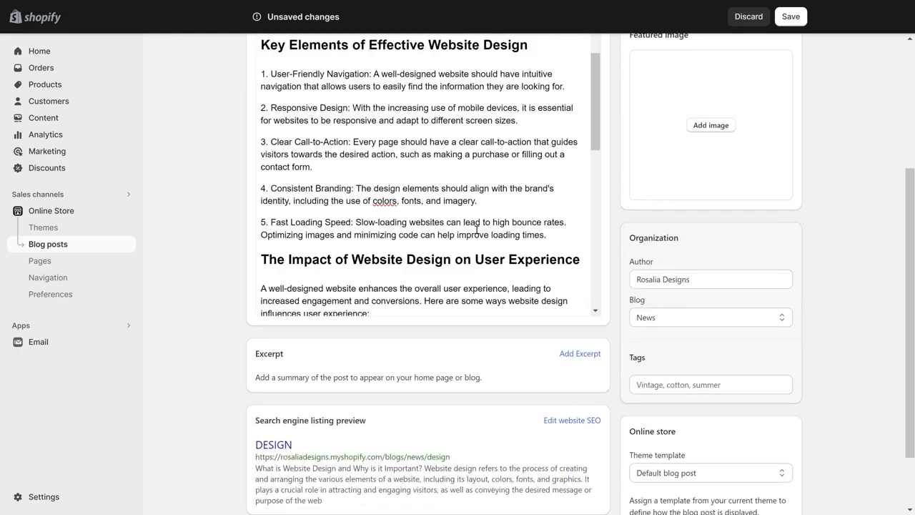
pyautogui.click(310, 117)
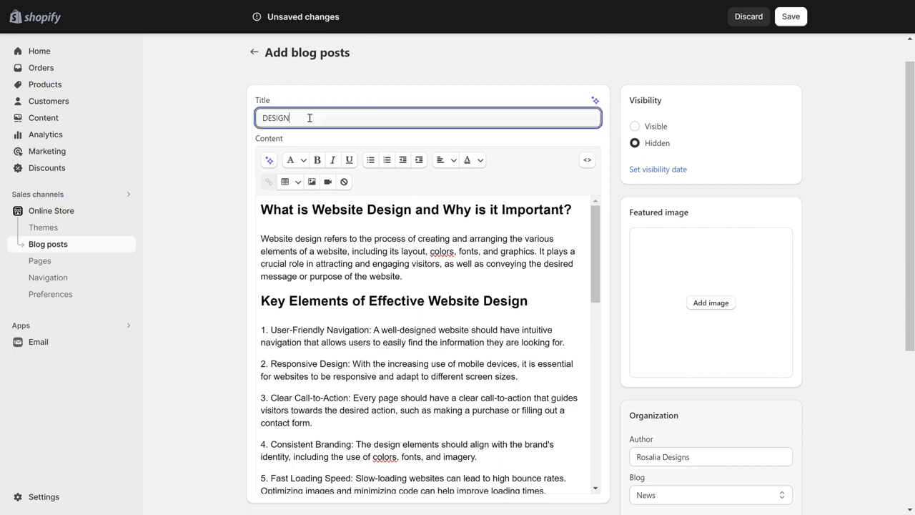
pyautogui.hotkey('ctrl', 'a')
pyautogui.write('Website Design')
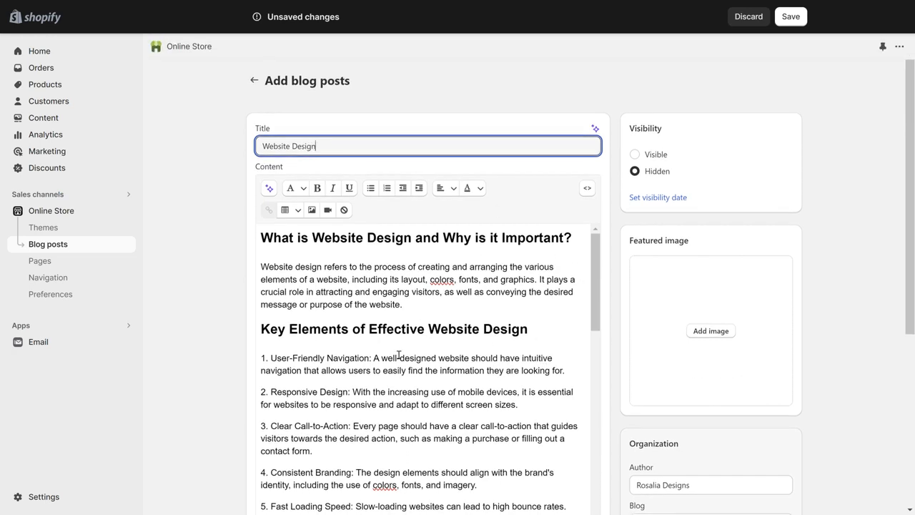
# Step: Examine the content editor's heading, text style, alignment, text and background colour, and table options
pyautogui.click(493, 380)
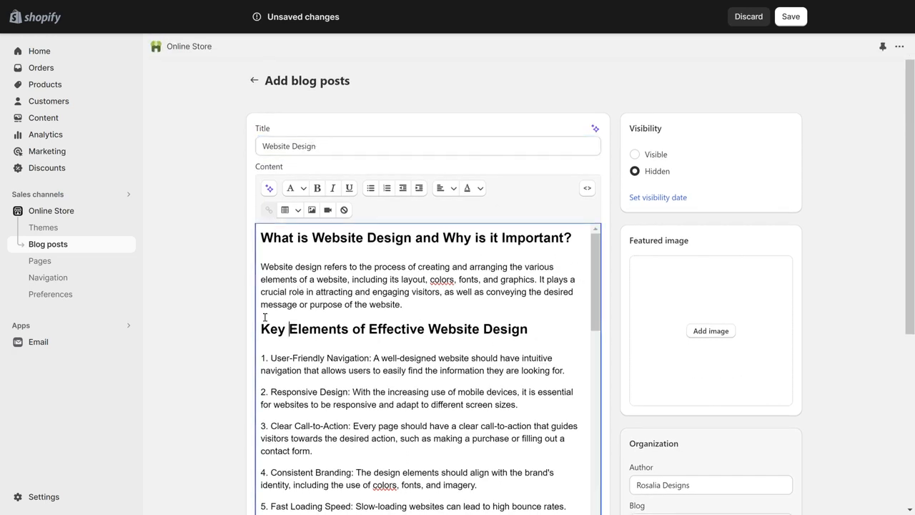
pyautogui.click(267, 245)
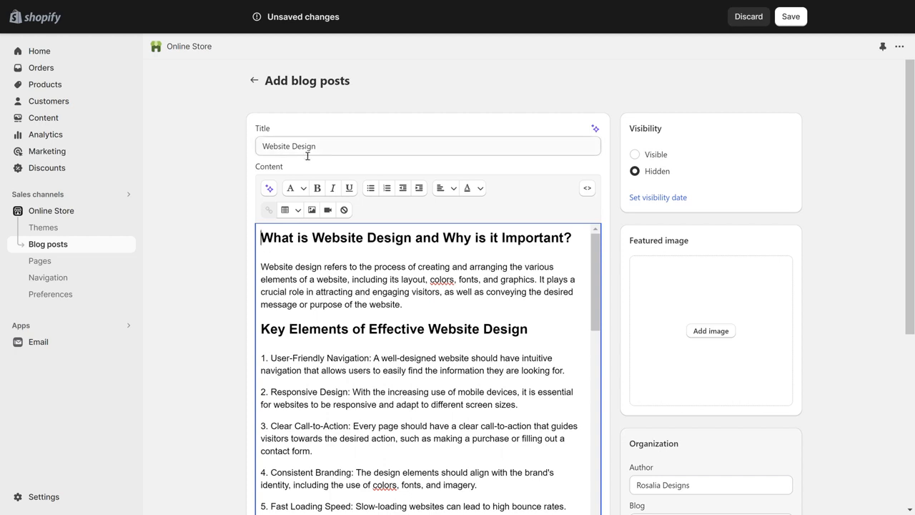
pyautogui.click(301, 188)
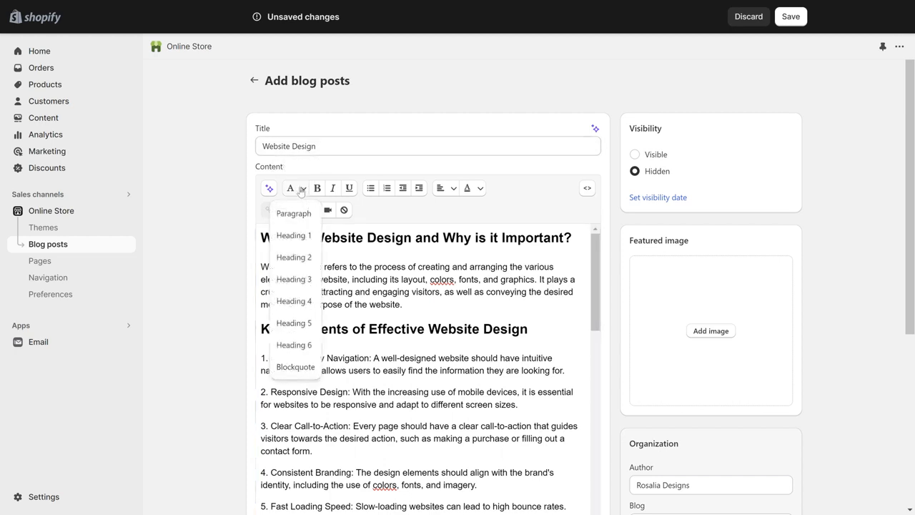
pyautogui.click(323, 196)
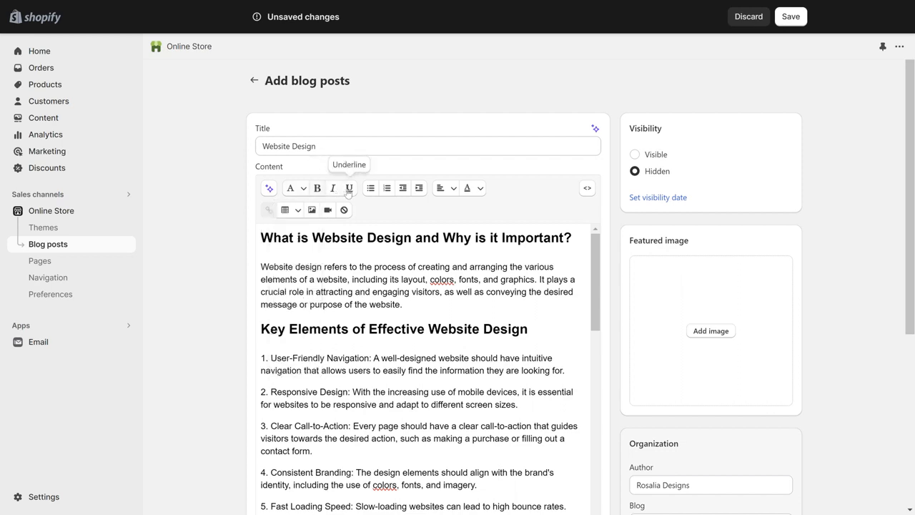
pyautogui.click(446, 192)
pyautogui.click(481, 189)
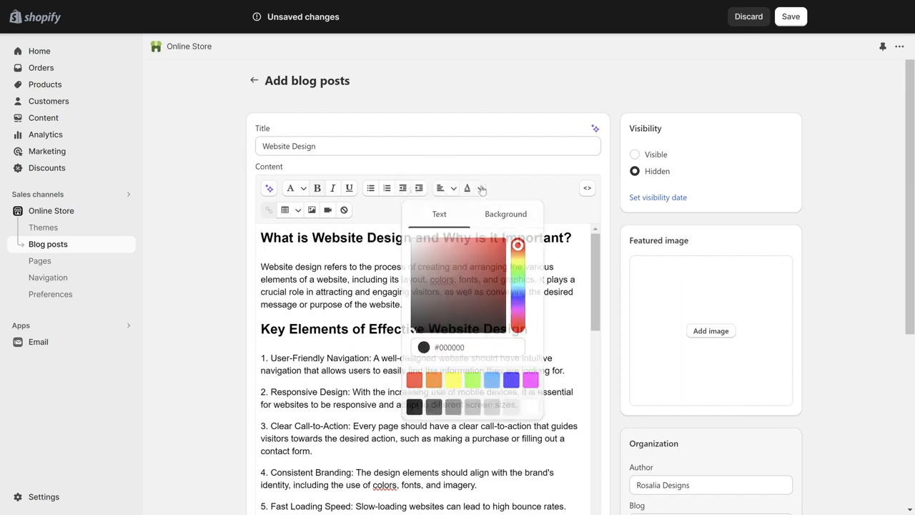
pyautogui.click(505, 216)
pyautogui.click(441, 216)
pyautogui.click(297, 210)
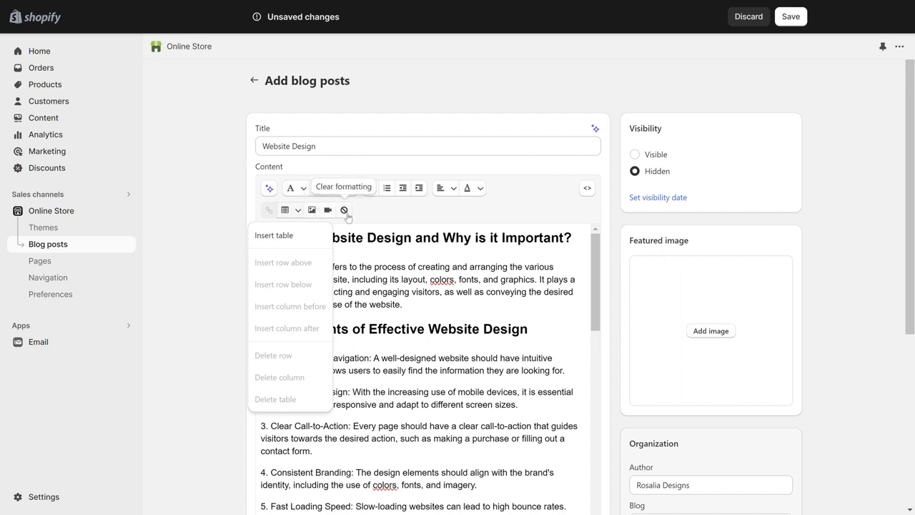
pyautogui.click(419, 266)
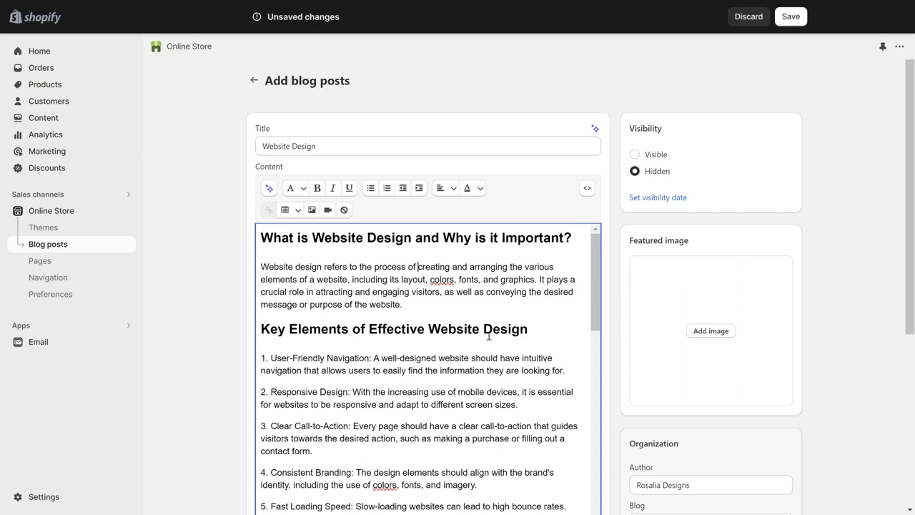
# Step: Add two blank lines below the introductory paragraph, before the "Key Elements of Effective Website Design" heading
pyautogui.click(450, 307)
pyautogui.press('Return')
pyautogui.press('Return')
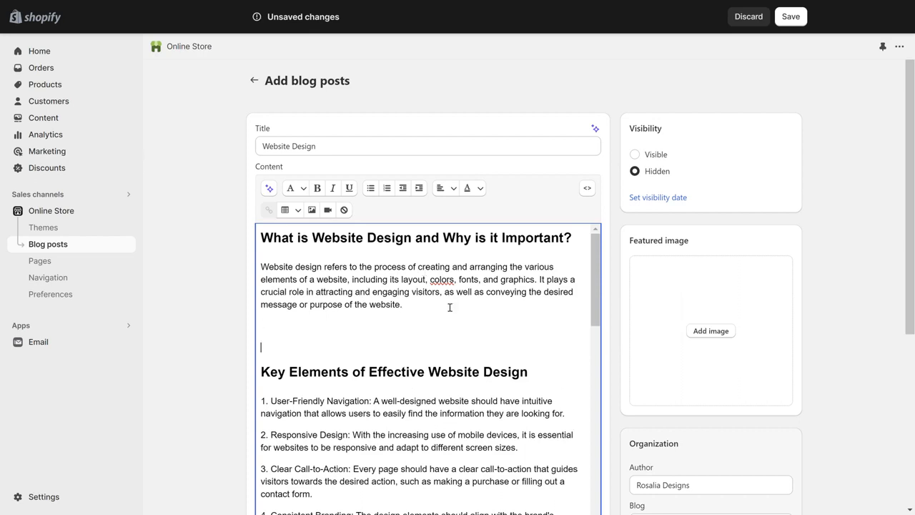
pyautogui.click(327, 209)
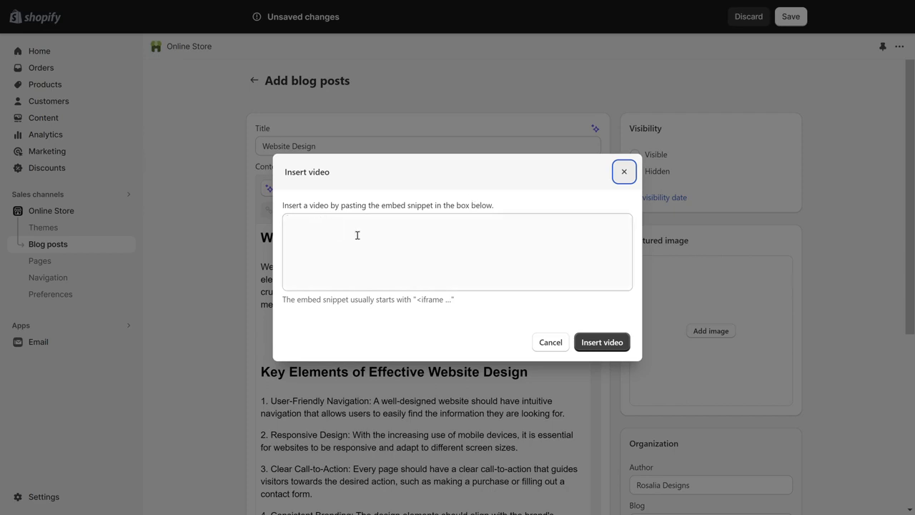
pyautogui.click(440, 229)
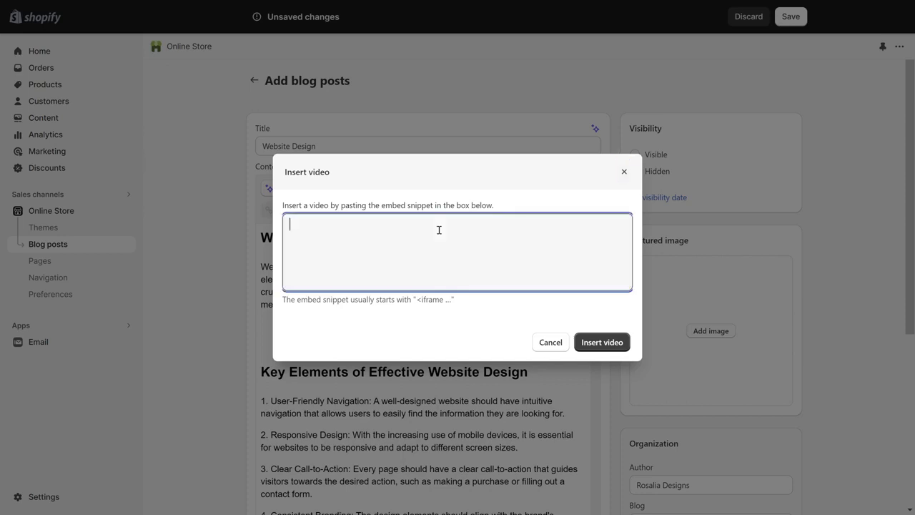
pyautogui.click(553, 344)
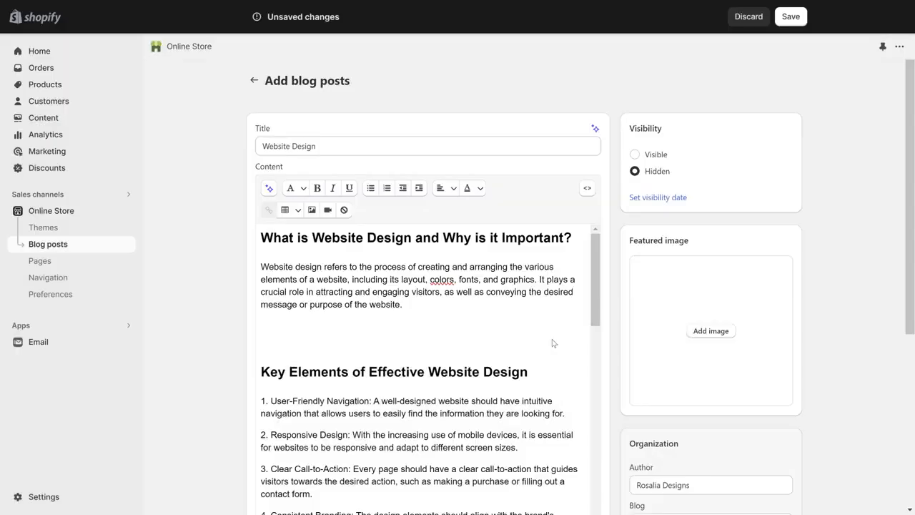
# Step: Save the Website Design blog post with its visibility kept hidden
pyautogui.click(784, 19)
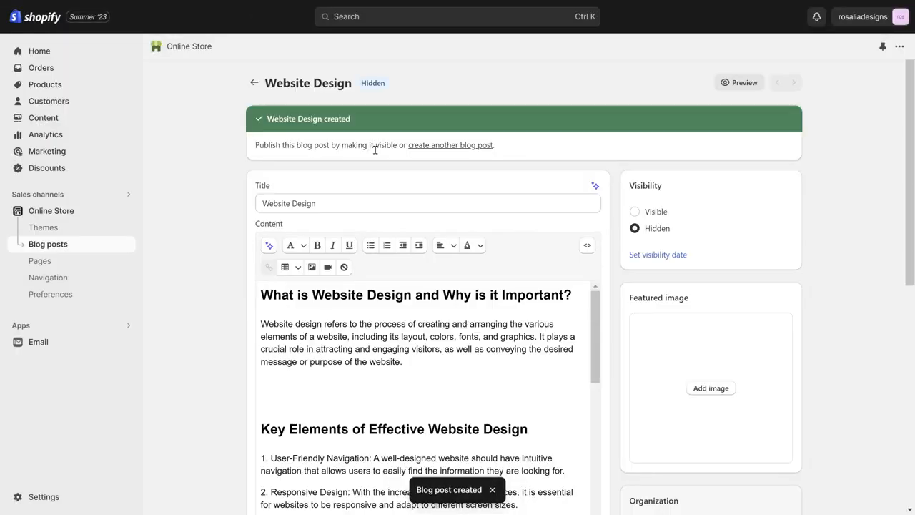
# Step: View the store's Metaobjects and Files content pages
pyautogui.click(42, 122)
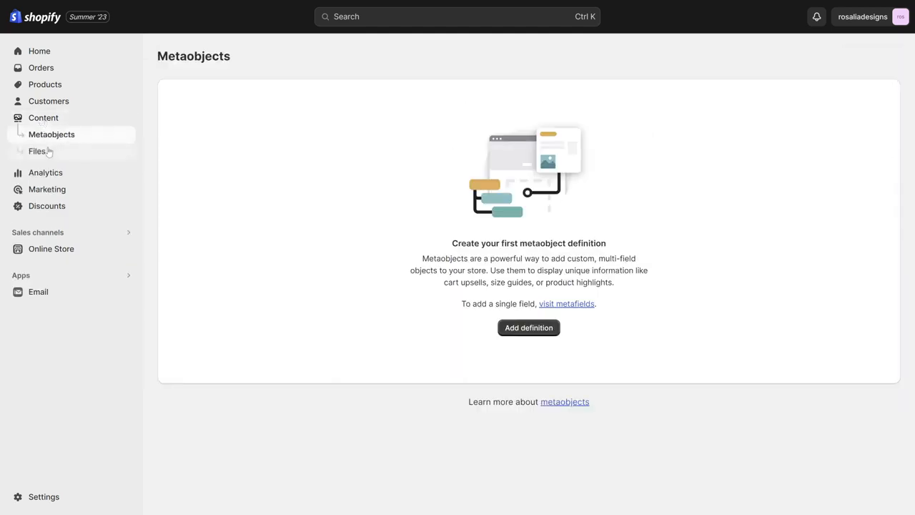
pyautogui.click(45, 152)
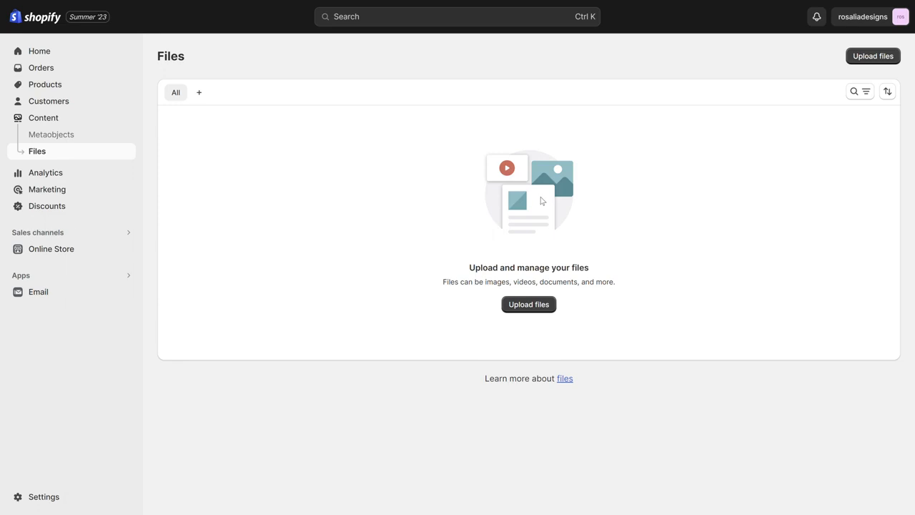
# Step: Open the Website Design blog post for editing from the online store's blog posts
pyautogui.click(93, 248)
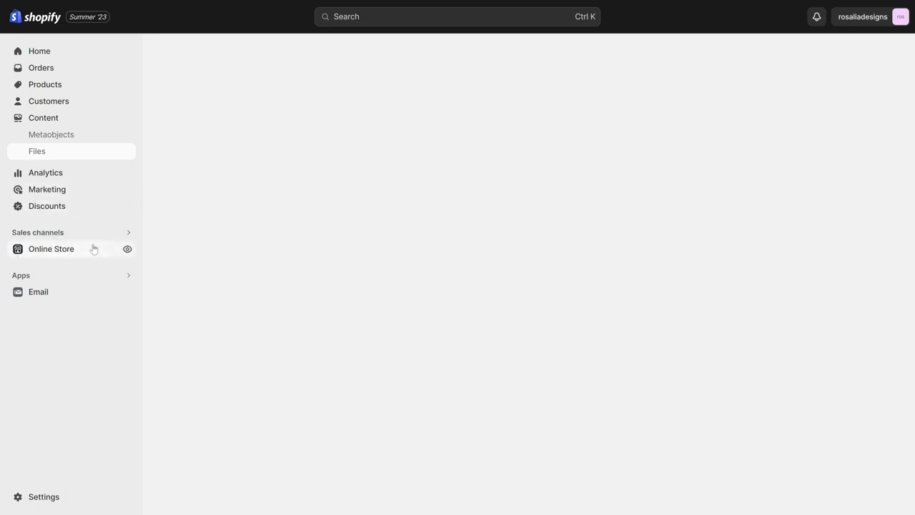
pyautogui.click(55, 260)
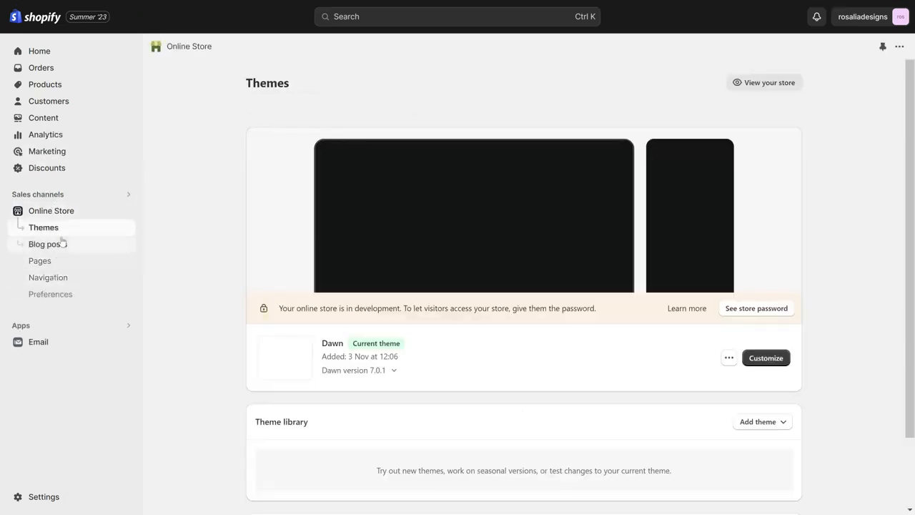
pyautogui.click(61, 243)
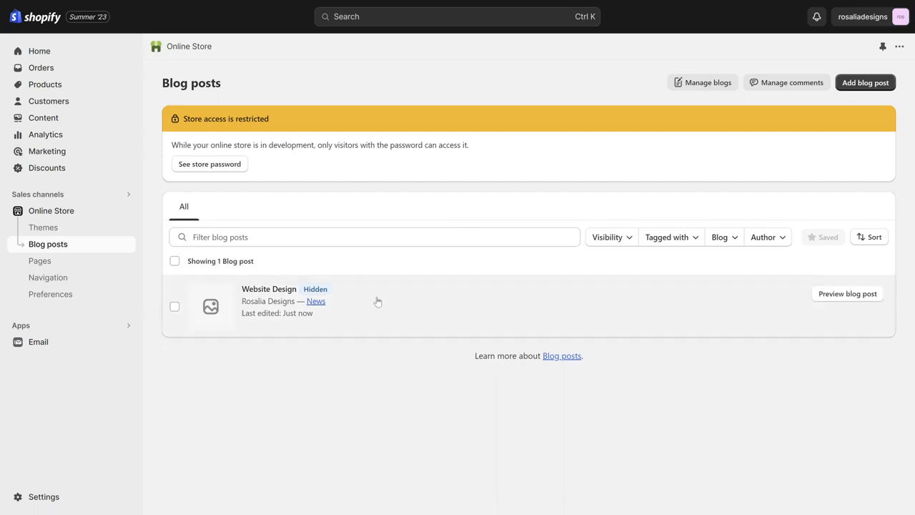
pyautogui.click(343, 306)
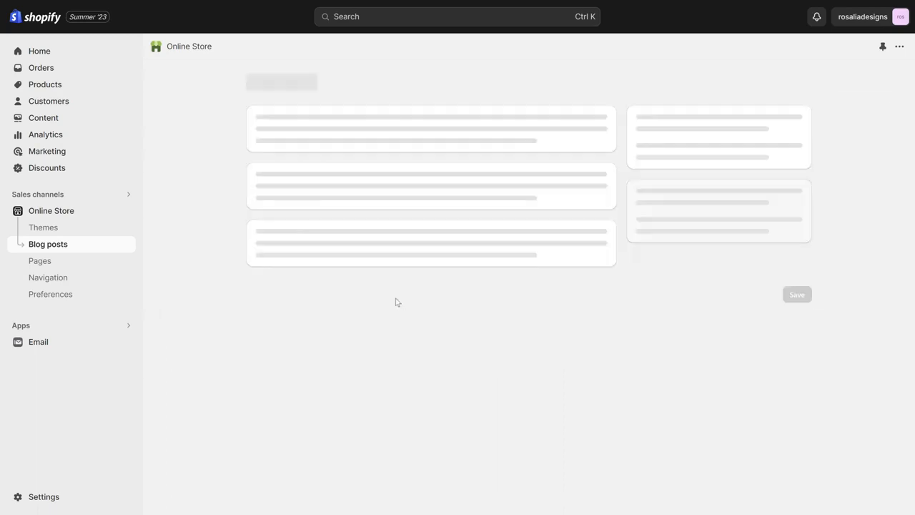
# Step: View the video embed options for the blank area above the "Key Elements of Effective Website Design" heading, without inserting a video
pyautogui.click(327, 342)
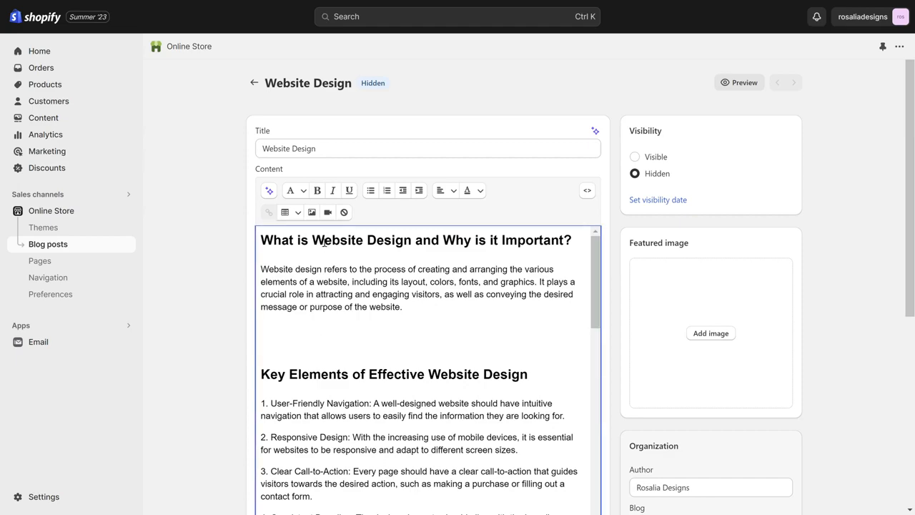
pyautogui.click(327, 212)
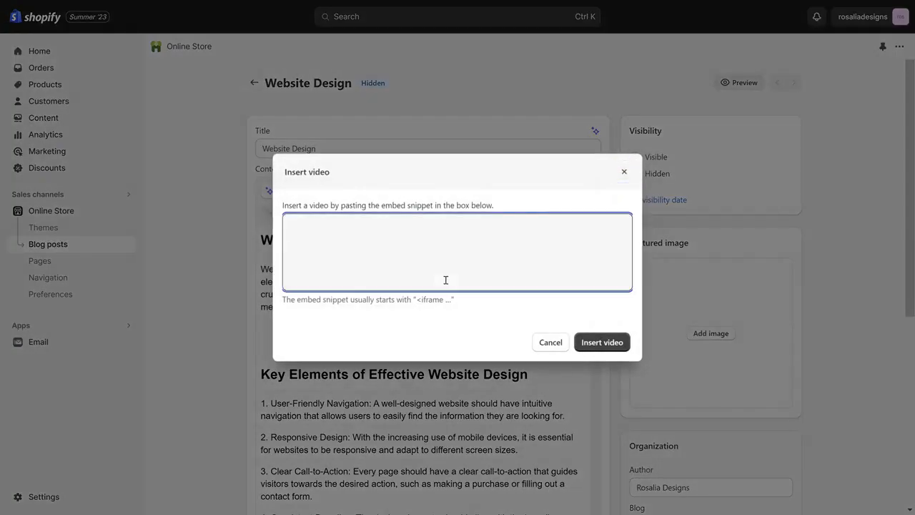
pyautogui.click(592, 341)
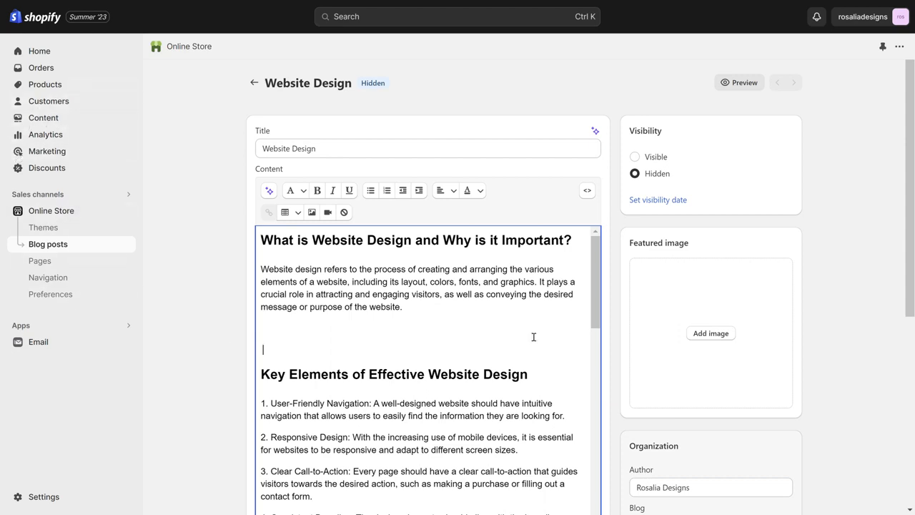
# Step: Read through the blog post's content from the key elements section to the conclusion
pyautogui.scroll(-2, 533, 337)
pyautogui.scroll(2, 295, 323)
pyautogui.click(283, 331)
pyautogui.scroll(-2, 283, 331)
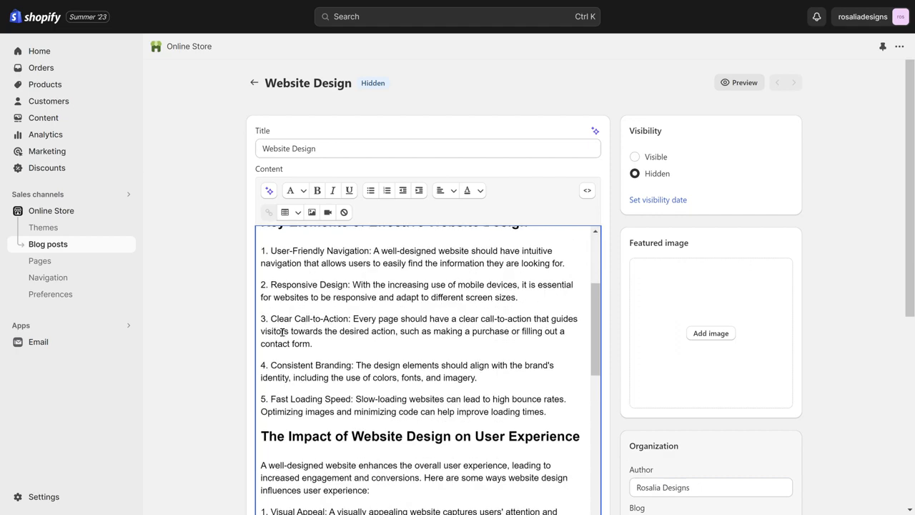
pyautogui.scroll(-3, 282, 332)
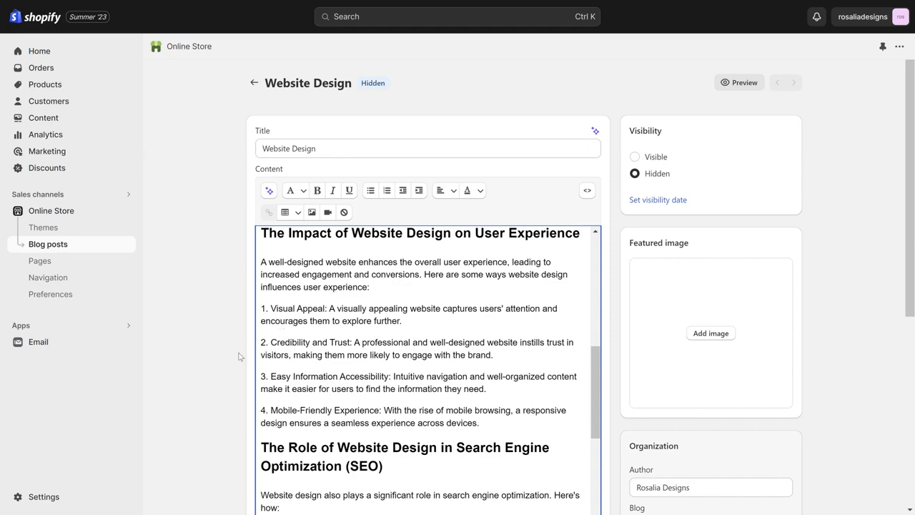
pyautogui.scroll(-4, 219, 368)
pyautogui.scroll(-3, 293, 232)
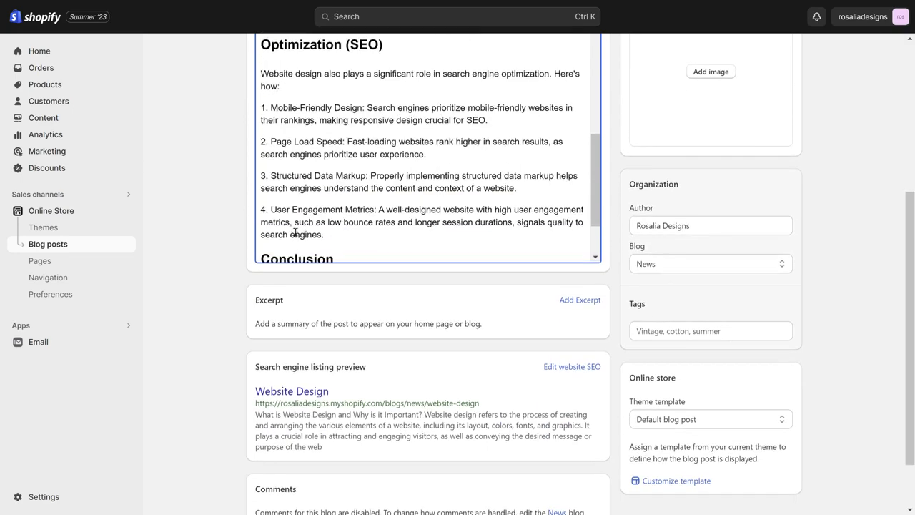
pyautogui.scroll(-1, 360, 230)
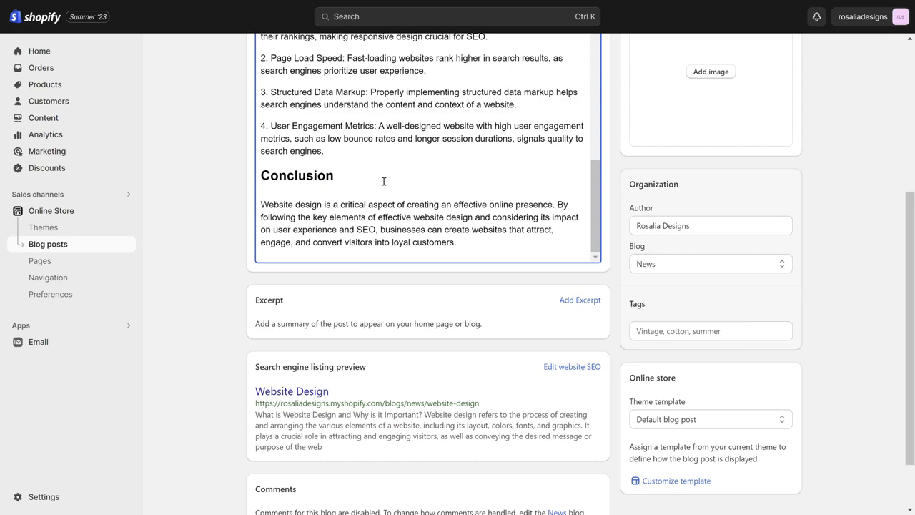
pyautogui.scroll(5, 383, 181)
pyautogui.scroll(1, 219, 222)
pyautogui.scroll(4, 219, 222)
# Step: Try the Heading 4, Heading 3 and Heading 1 styles on "The Impact of Website Design on User Experience", ending on Heading 2
pyautogui.tripleClick(313, 223)
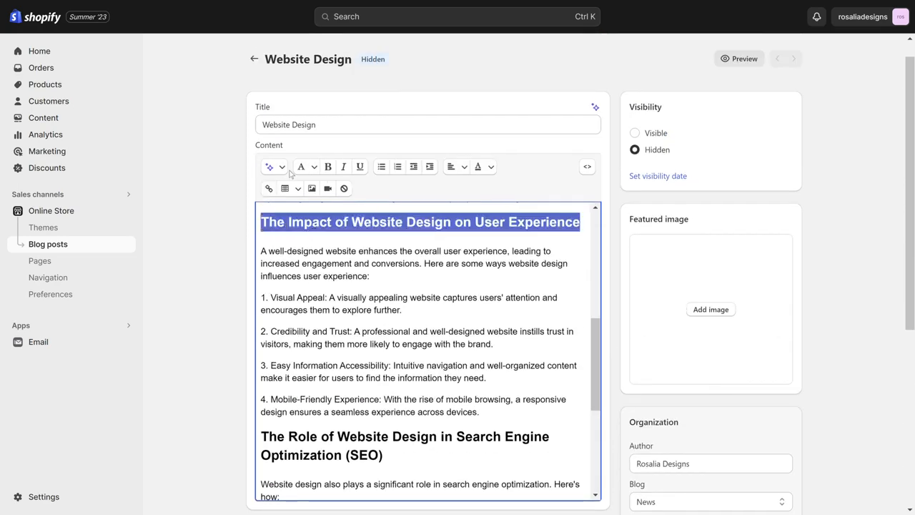
pyautogui.click(311, 163)
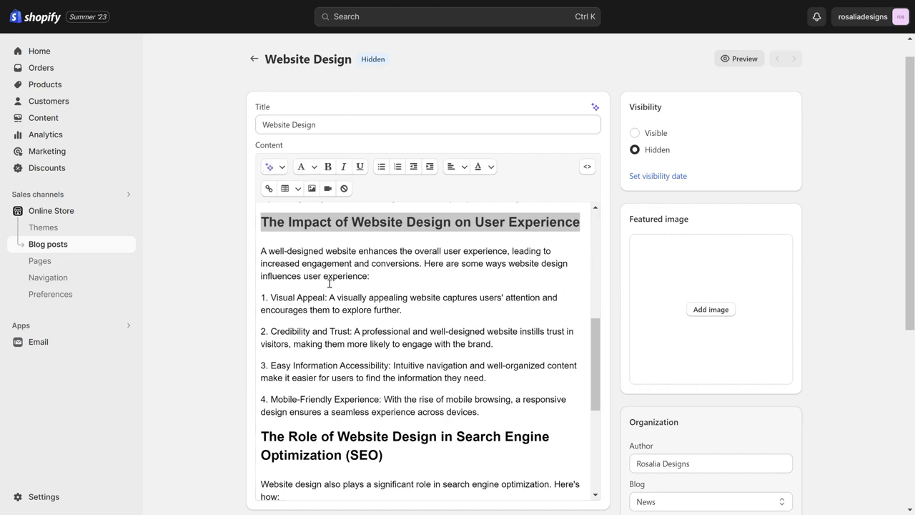
pyautogui.click(306, 166)
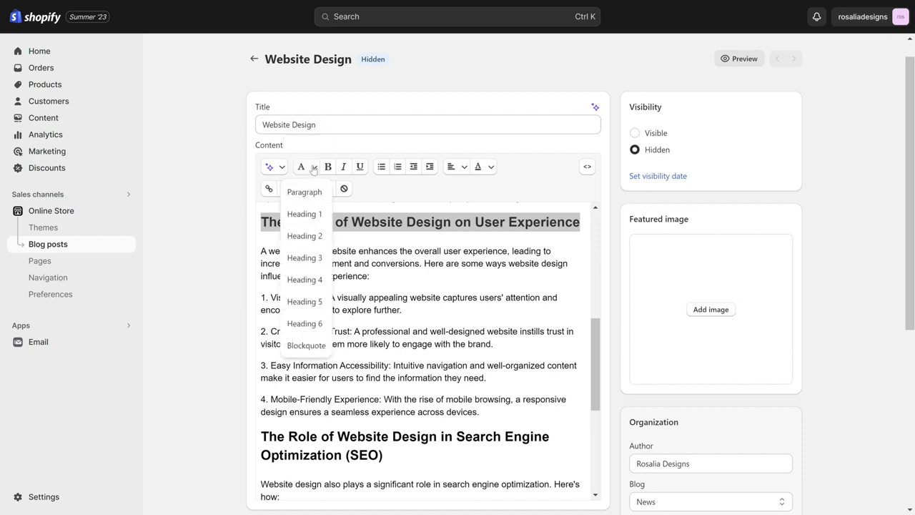
pyautogui.click(319, 281)
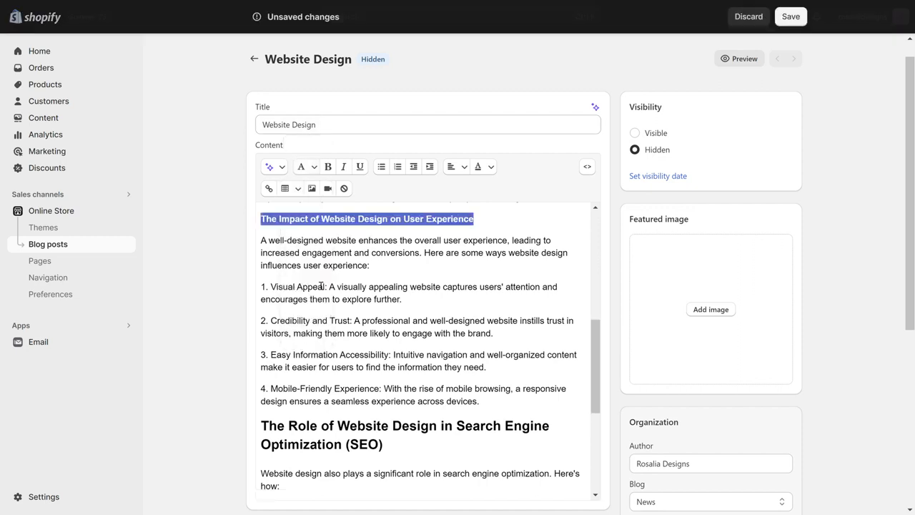
pyautogui.click(312, 170)
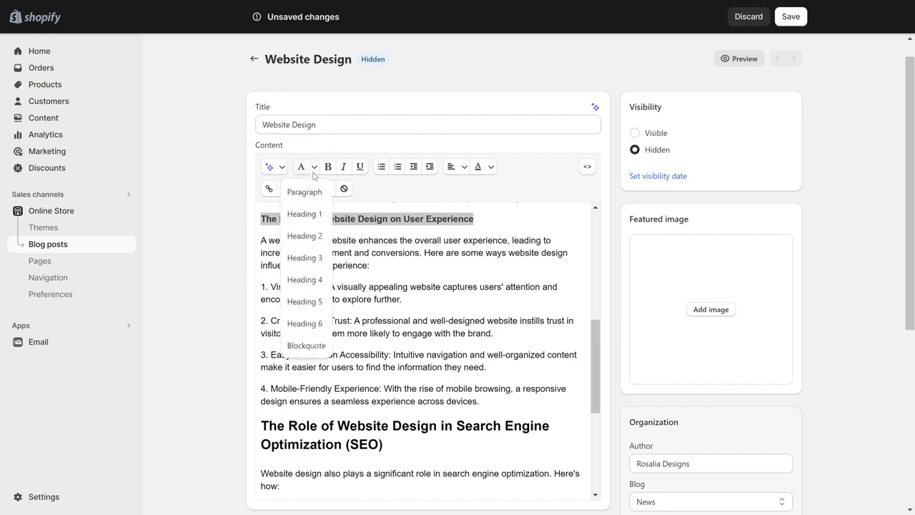
pyautogui.click(323, 257)
pyautogui.click(315, 166)
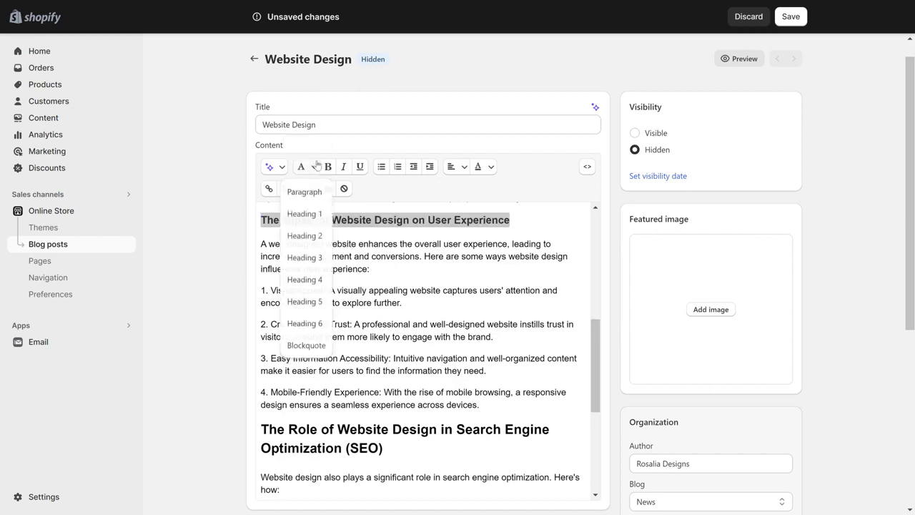
pyautogui.click(319, 216)
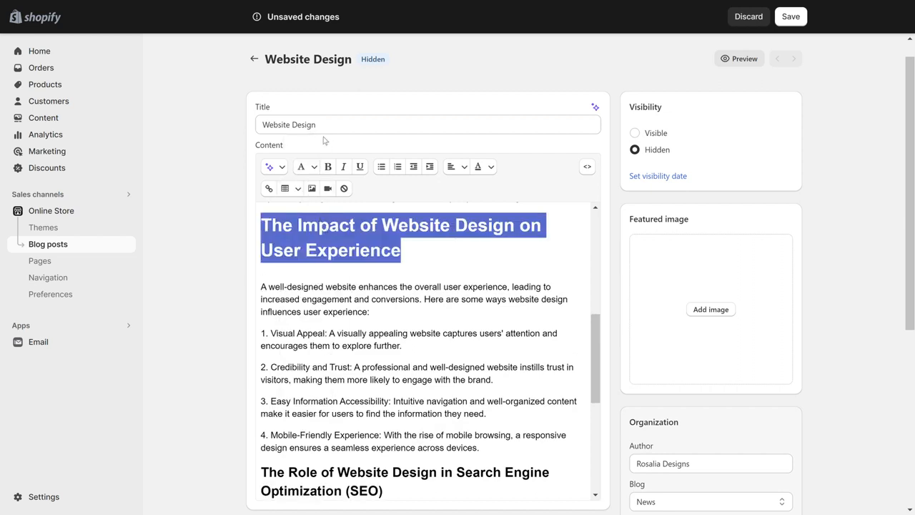
pyautogui.click(305, 166)
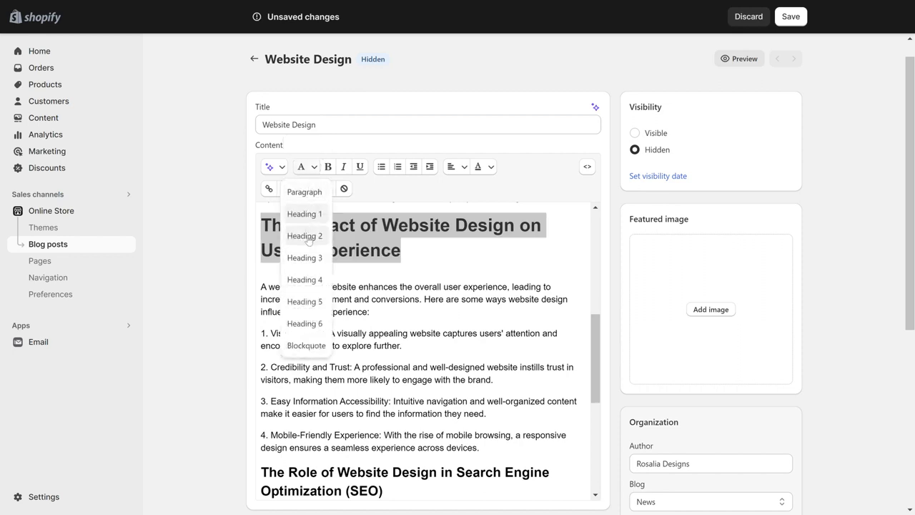
pyautogui.click(308, 239)
pyautogui.click(395, 280)
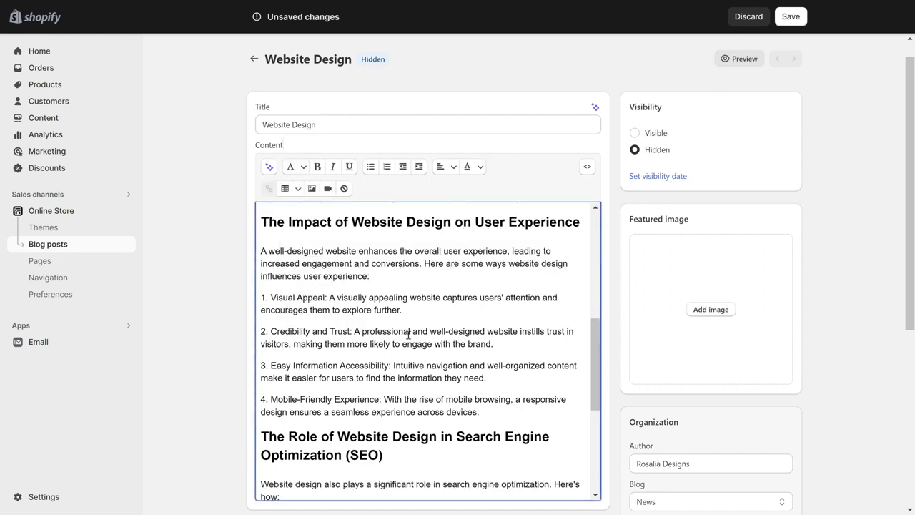
# Step: Apply the Paragraph style to the text and four numbered points under the user experience heading, and add a blank line after them
pyautogui.moveTo(496, 414); pyautogui.dragTo(258, 254)
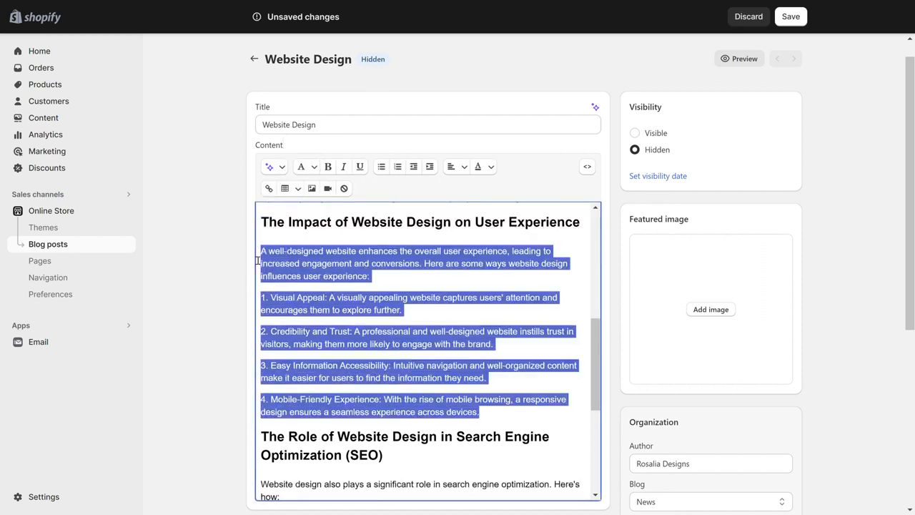
pyautogui.click(305, 167)
pyautogui.click(318, 194)
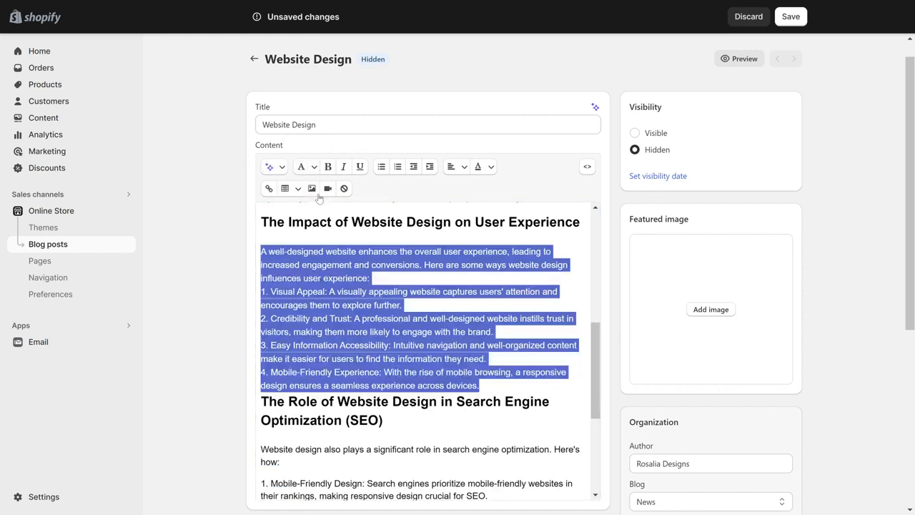
pyautogui.click(493, 389)
pyautogui.press('Return')
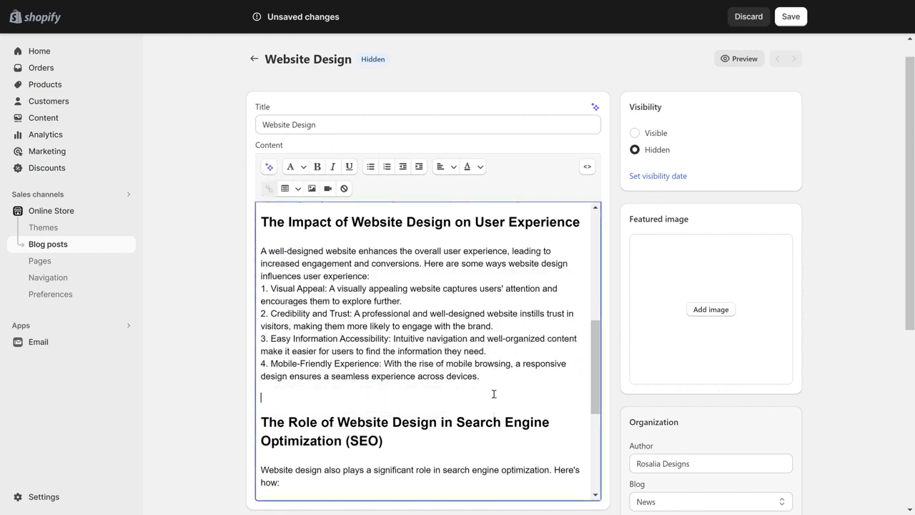
# Step: Try the Hidden option with a scheduled visibility date, and set the blog post's visibility to Visible
pyautogui.scroll(-2, 384, 361)
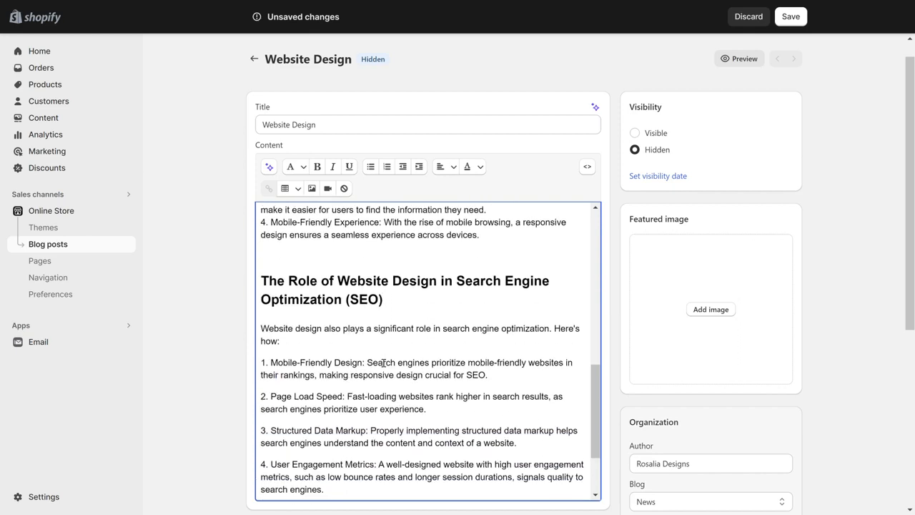
pyautogui.scroll(-1, 384, 362)
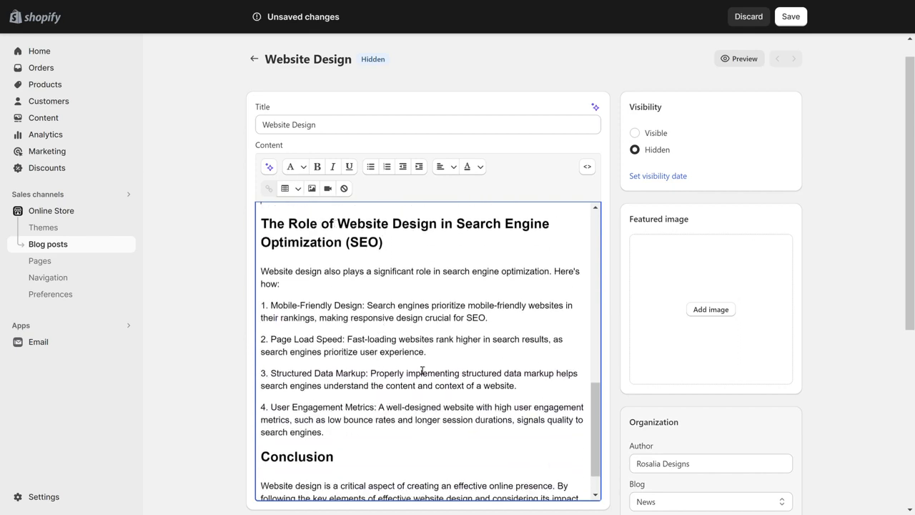
pyautogui.scroll(-1, 422, 371)
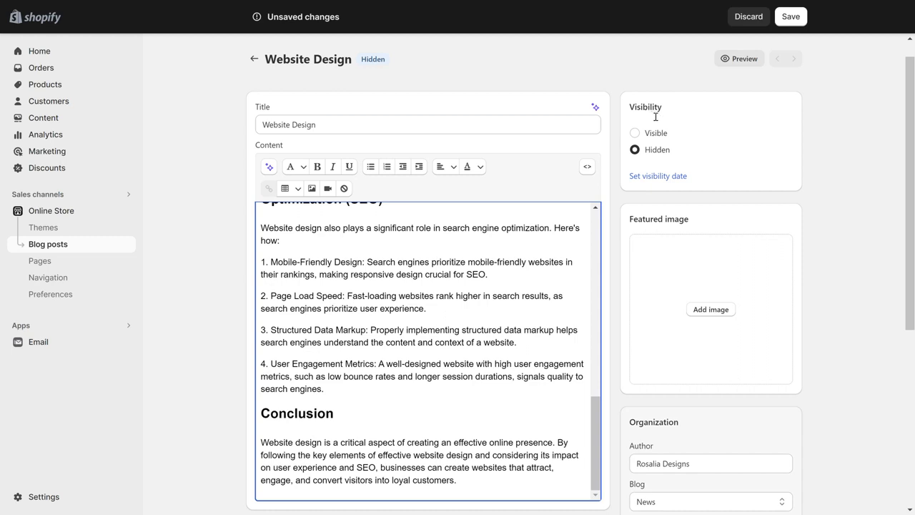
pyautogui.click(635, 133)
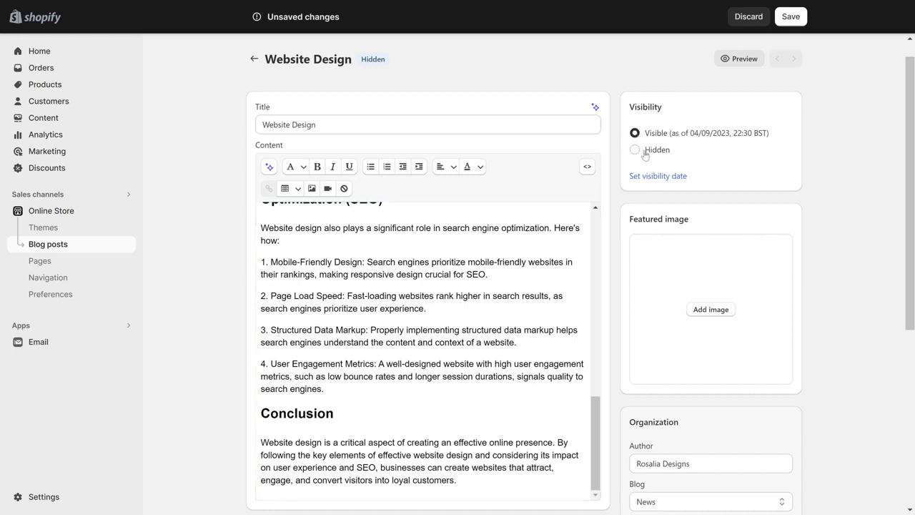
pyautogui.click(644, 155)
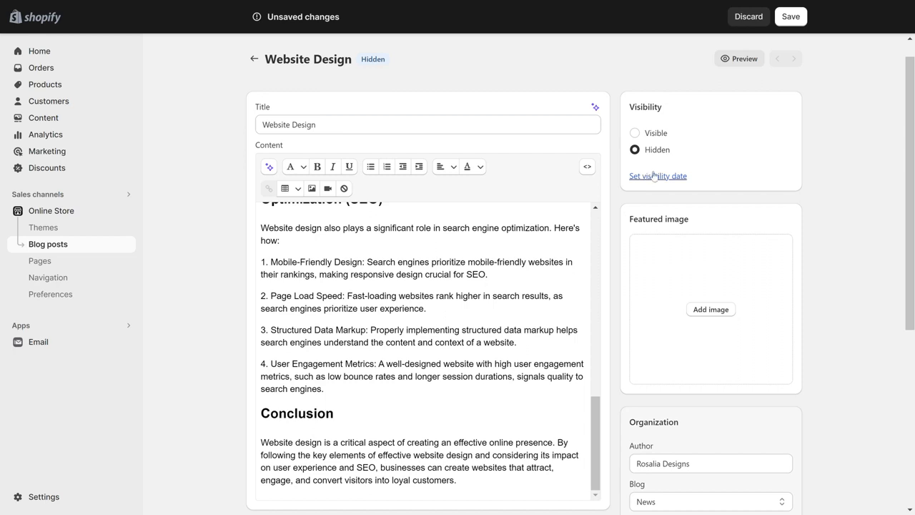
pyautogui.click(654, 176)
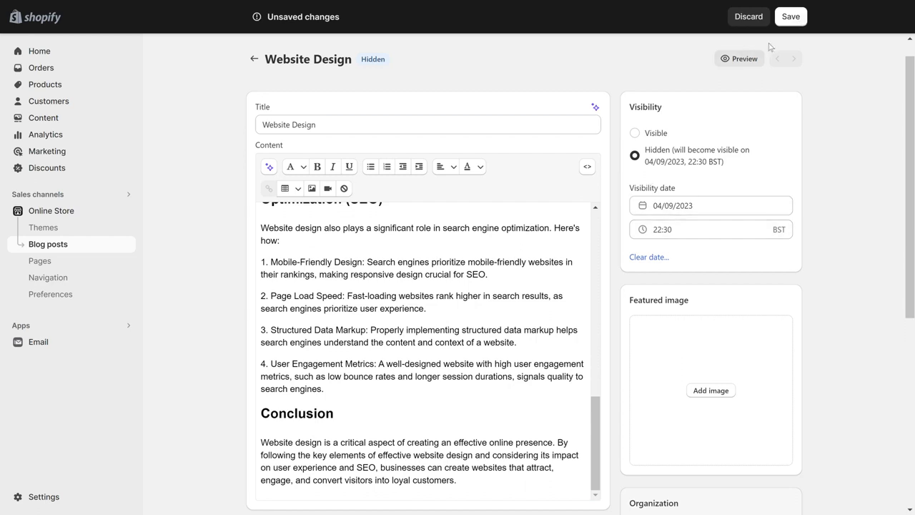
pyautogui.click(635, 135)
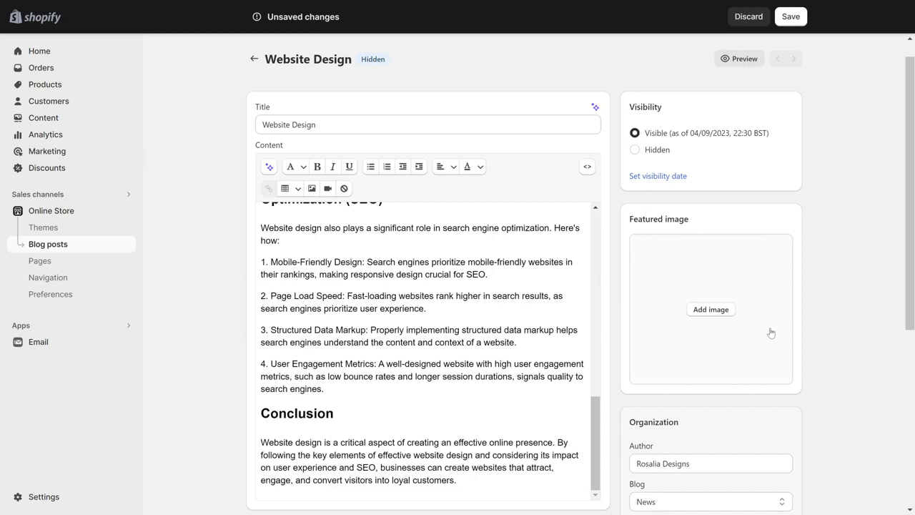
# Step: Examine the blog post's author and blog choices along with its tags, search listing and theme template settings
pyautogui.scroll(-3, 770, 332)
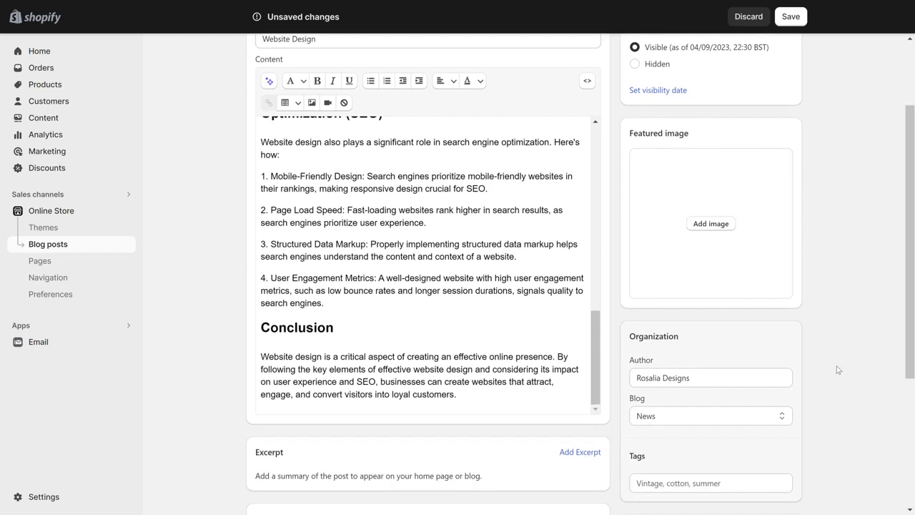
pyautogui.click(653, 275)
pyautogui.tripleClick(657, 277)
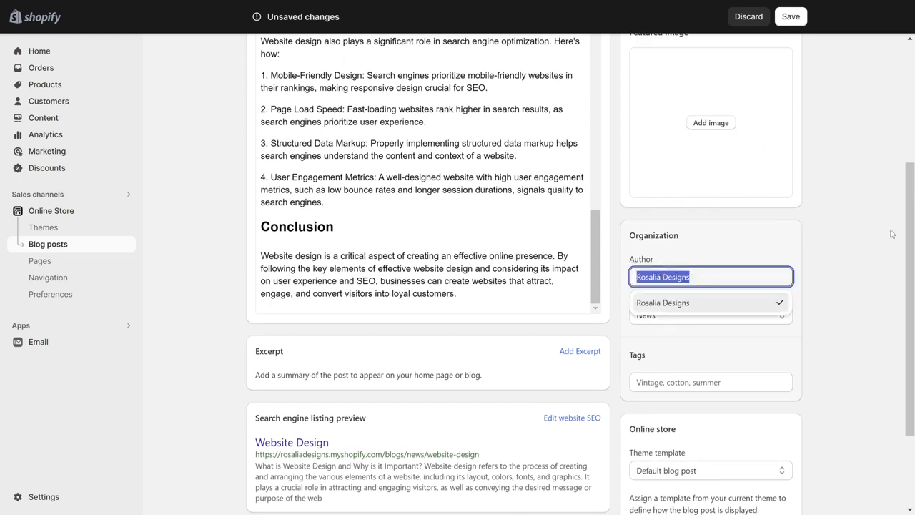
pyautogui.click(842, 258)
pyautogui.click(720, 316)
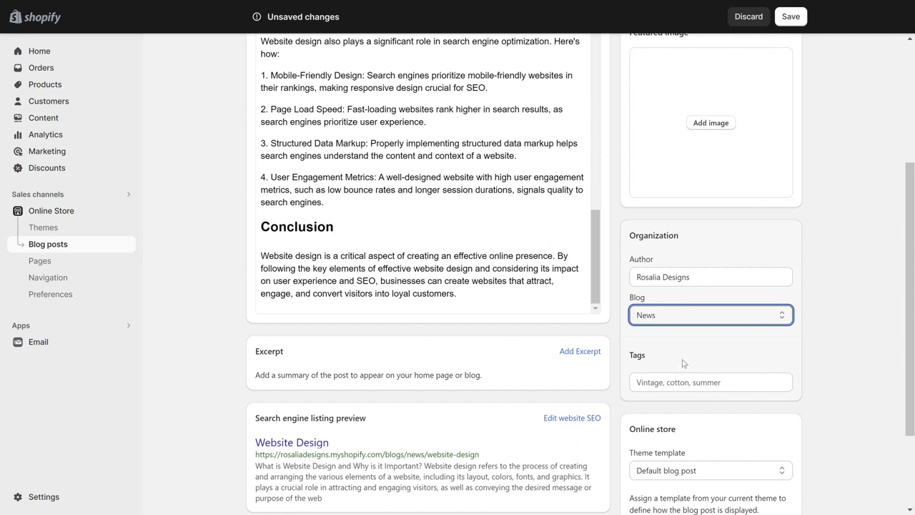
pyautogui.click(802, 276)
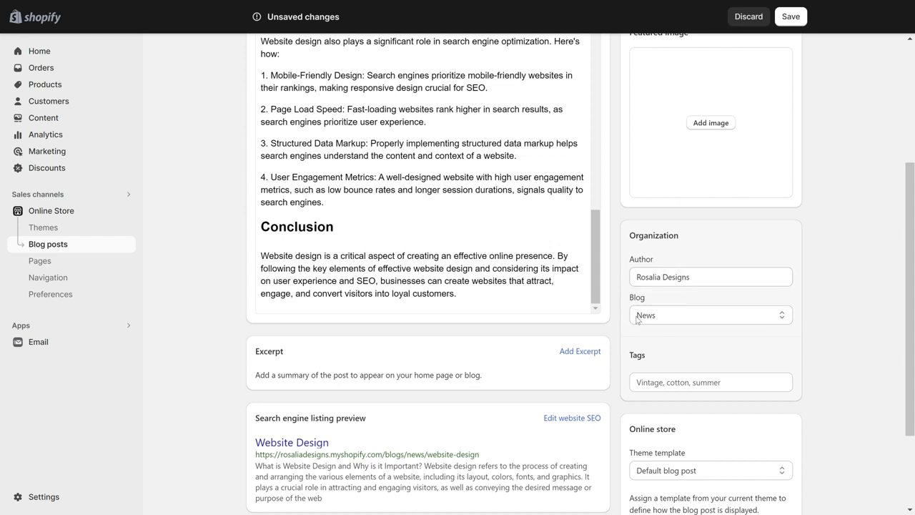
pyautogui.scroll(-3, 691, 327)
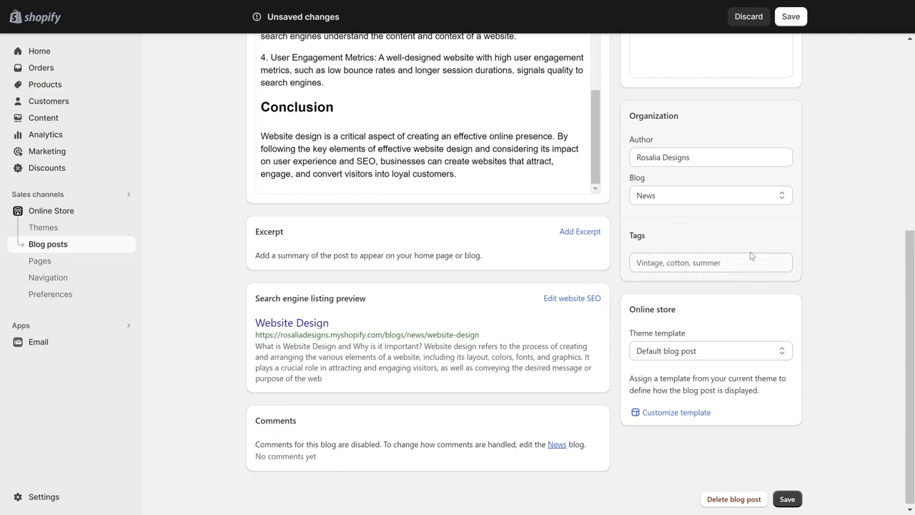
# Step: Add the tags "website design" and "websites" to the blog post
pyautogui.click(710, 266)
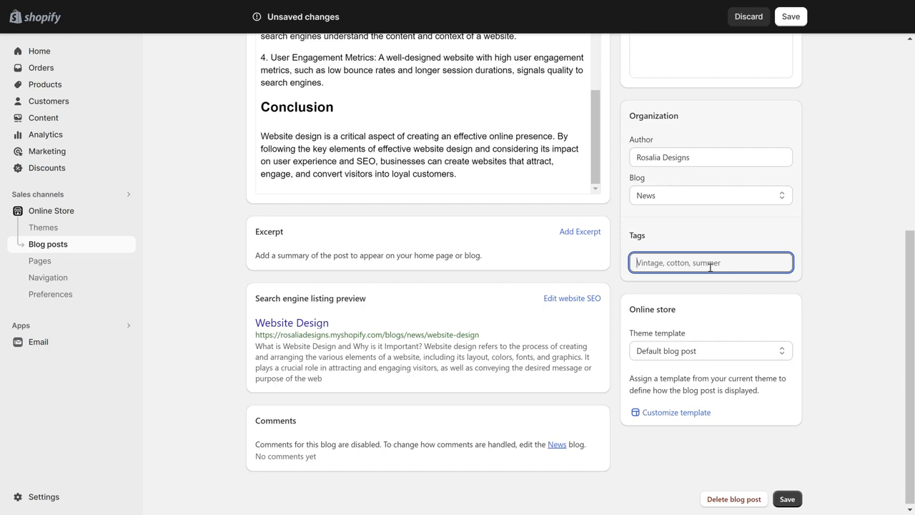
pyautogui.write('we')
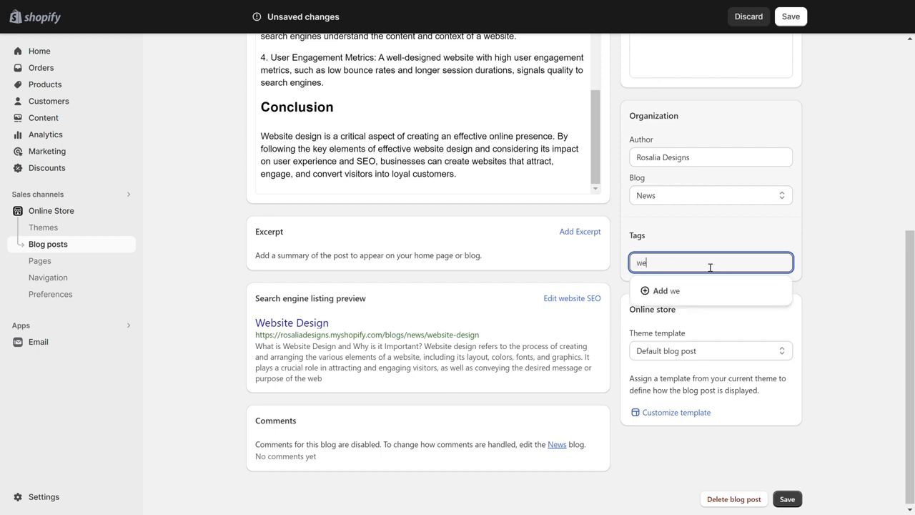
pyautogui.write('bsite design')
pyautogui.click(710, 290)
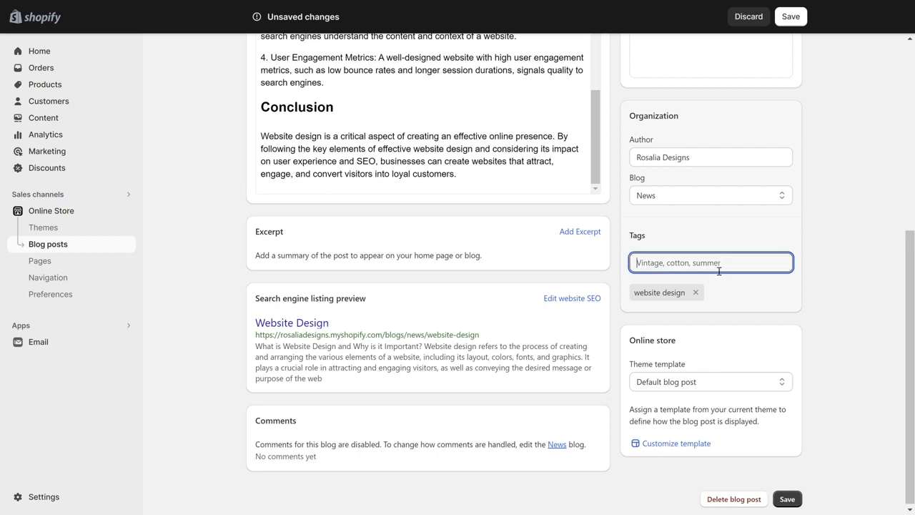
pyautogui.write('websites')
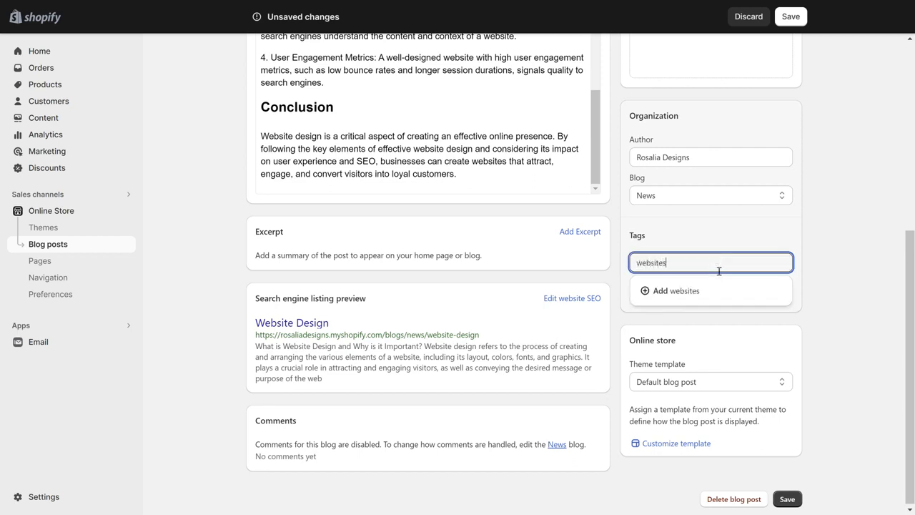
pyautogui.press('Return')
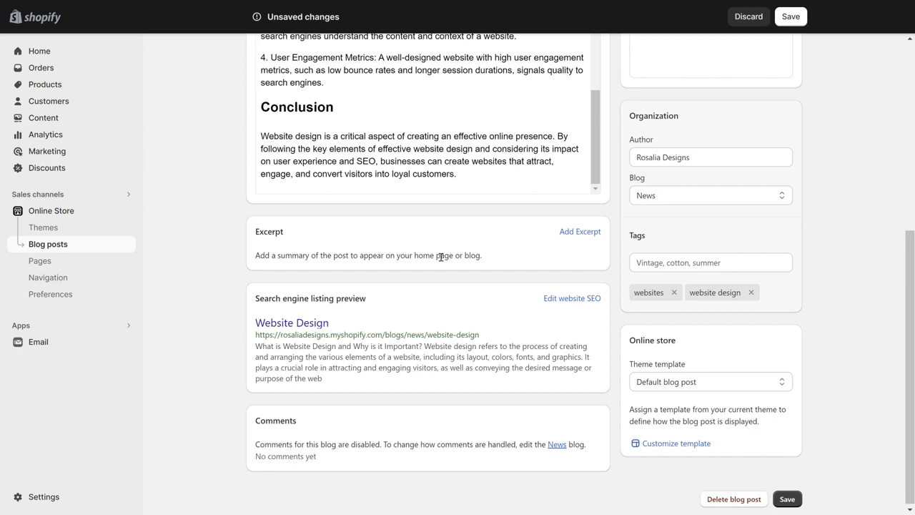
# Step: Add an excerpt to the blog post by copying in the paragraph under "What is Website Design and Why is it Important?"
pyautogui.scroll(5, 441, 256)
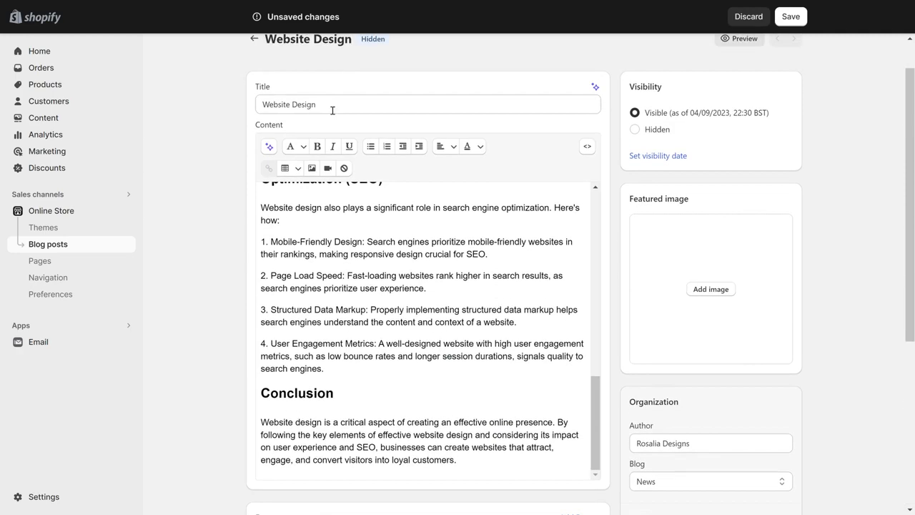
pyautogui.scroll(-1, 637, 306)
pyautogui.scroll(2, 637, 307)
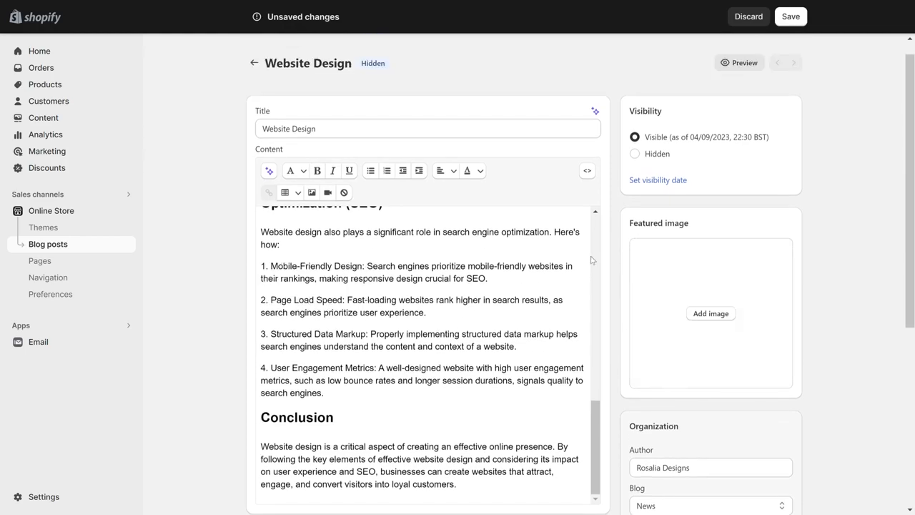
pyautogui.scroll(5, 593, 261)
pyautogui.scroll(3, 563, 236)
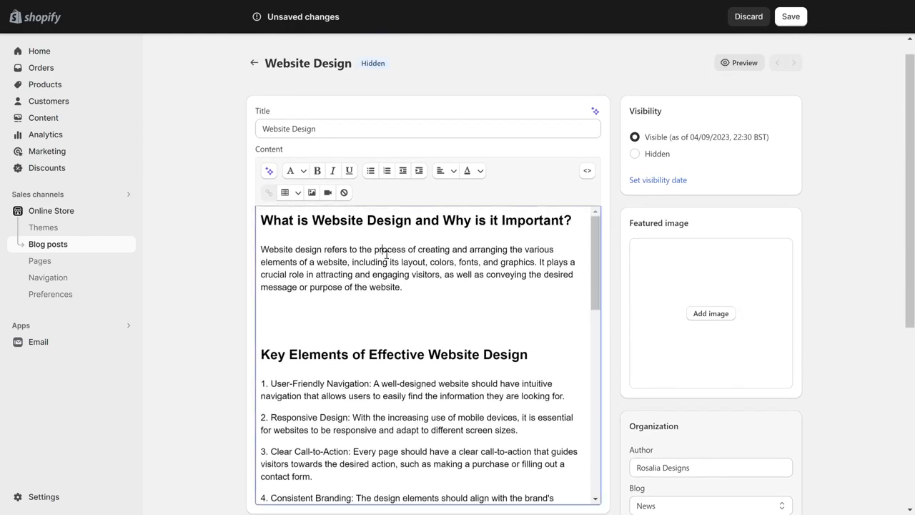
pyautogui.tripleClick(386, 254)
pyautogui.hotkey('ctrl', 'c')
pyautogui.scroll(-12, 386, 255)
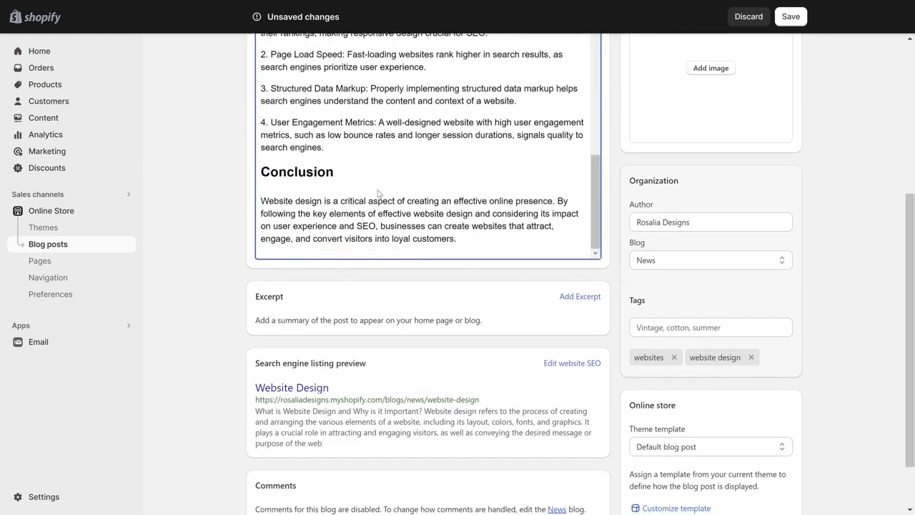
pyautogui.click(579, 296)
pyautogui.click(451, 392)
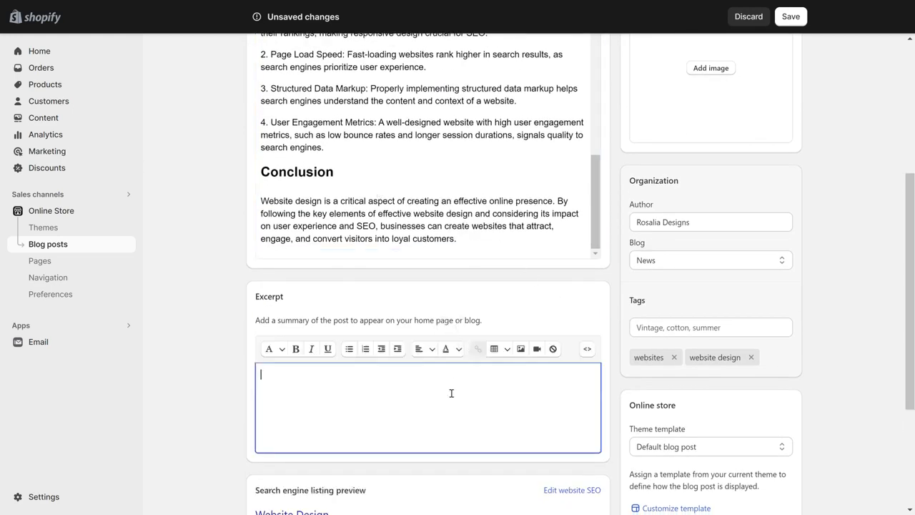
pyautogui.hotkey('ctrl', 'v')
# Step: Set the page title in the blog post's search engine listing to "Website Designs"
pyautogui.scroll(-3, 432, 424)
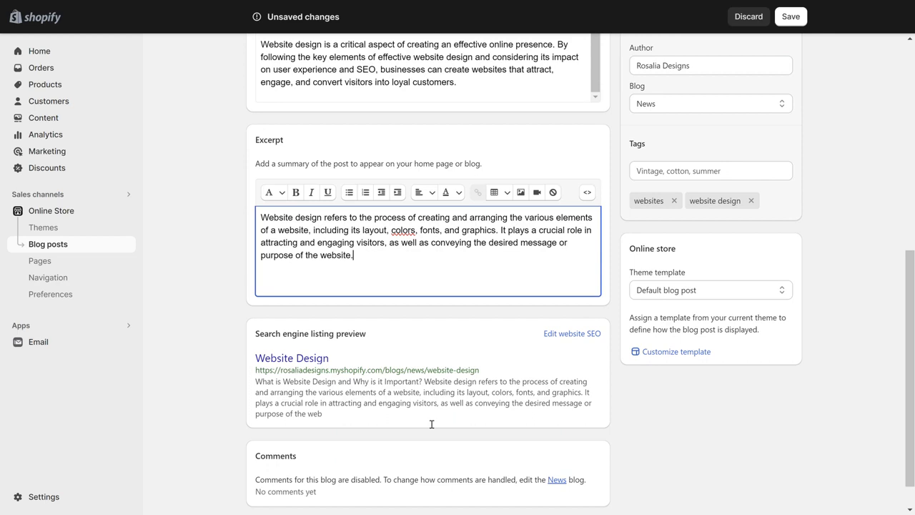
pyautogui.scroll(-1, 432, 423)
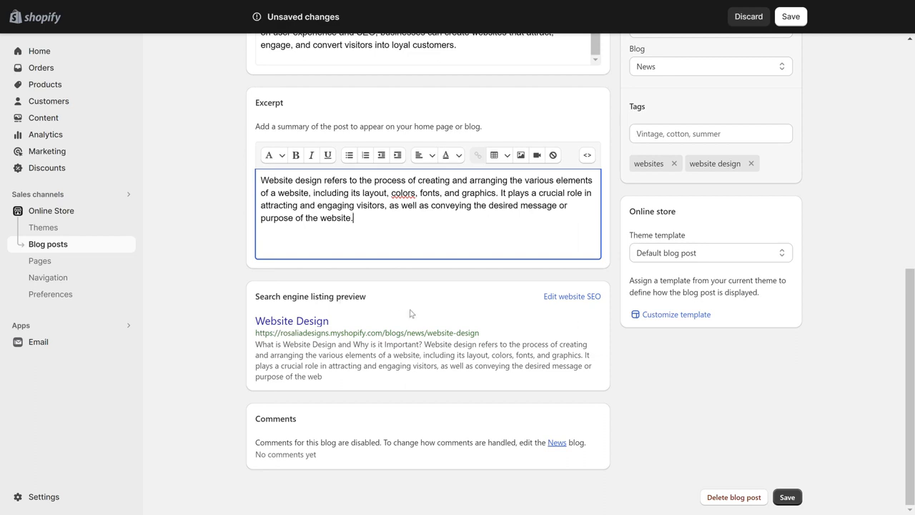
pyautogui.click(571, 297)
pyautogui.scroll(-3, 572, 303)
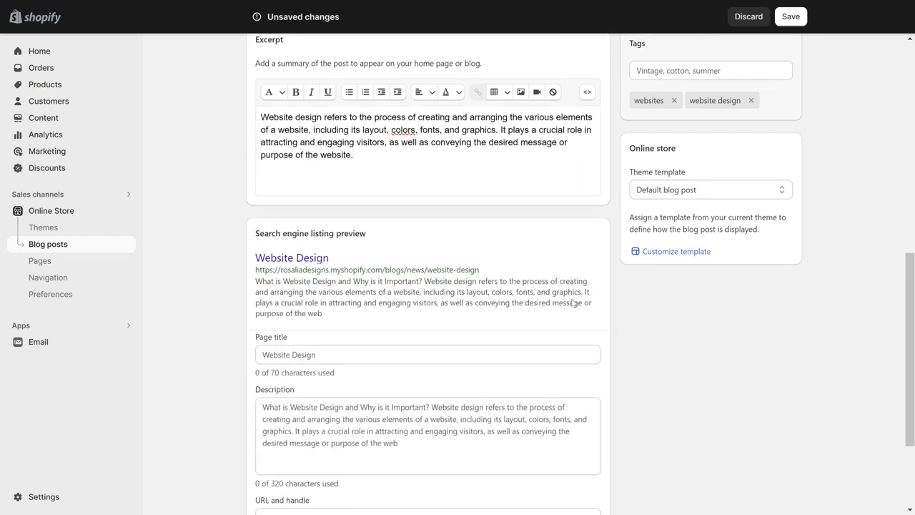
pyautogui.click(465, 420)
pyautogui.click(294, 255)
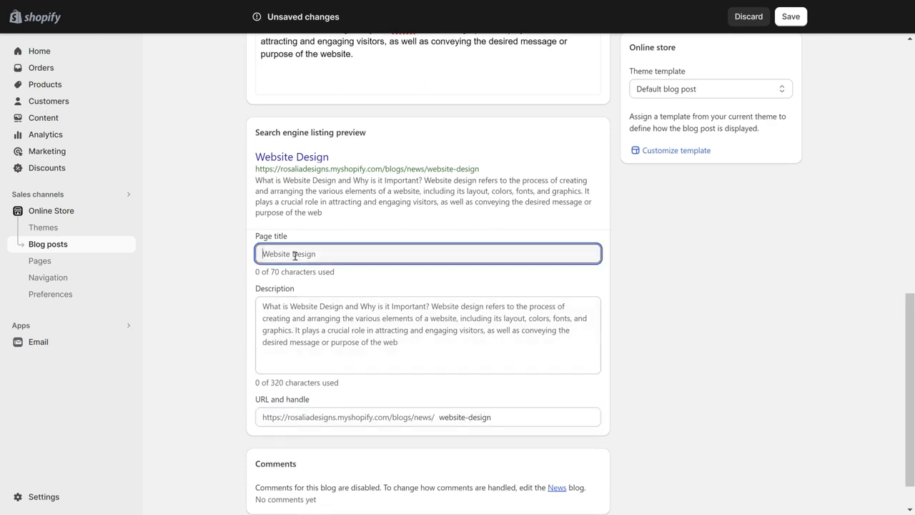
pyautogui.moveTo(510, 425); pyautogui.dragTo(423, 438)
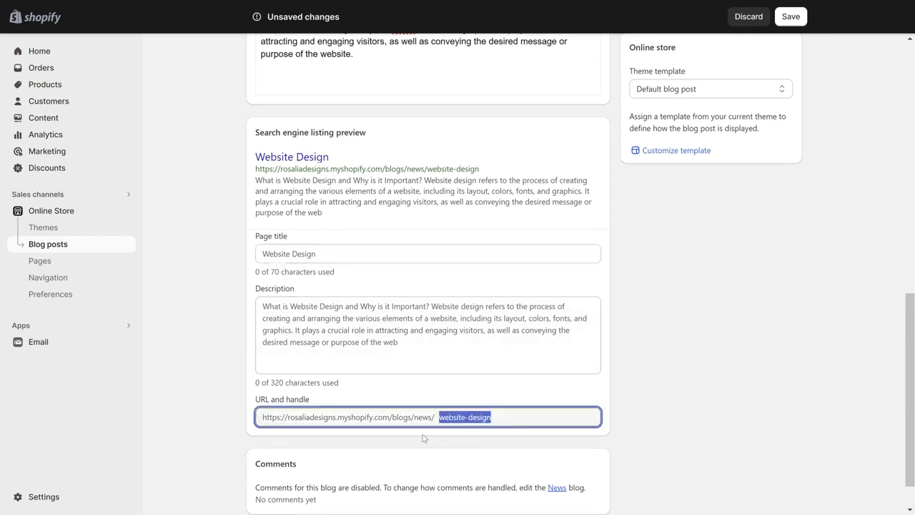
pyautogui.click(350, 255)
pyautogui.write('Websit')
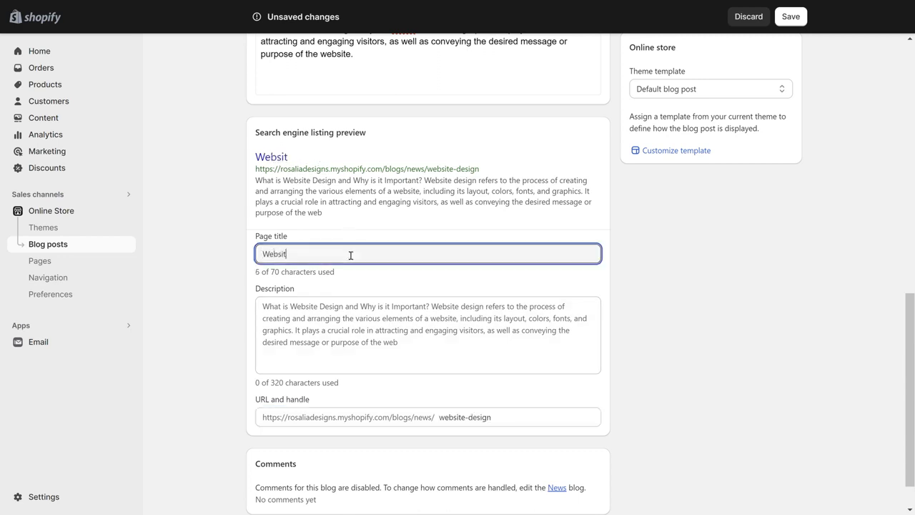
pyautogui.write('e Designs')
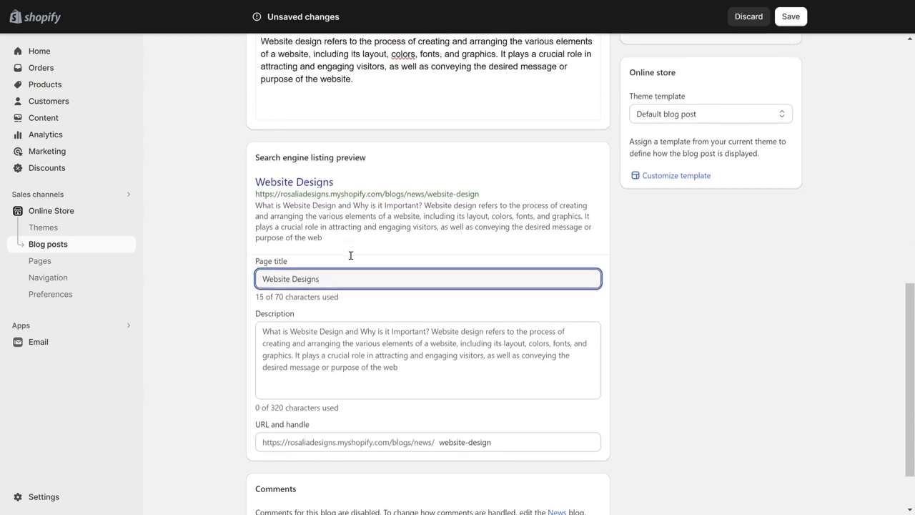
pyautogui.moveTo(256, 206); pyautogui.dragTo(327, 238)
pyautogui.click(463, 257)
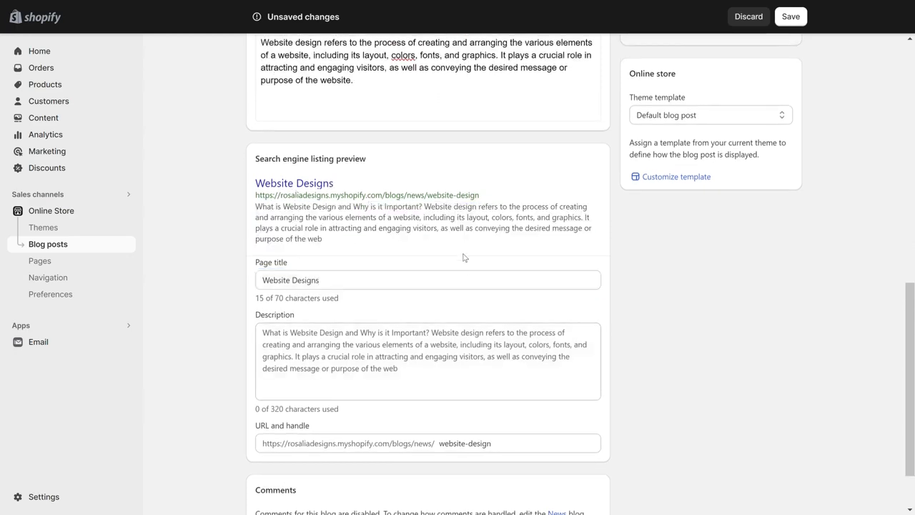
# Step: Change the blog post's URL handle to "websitedesign" by removing the hyphen
pyautogui.scroll(5, 463, 257)
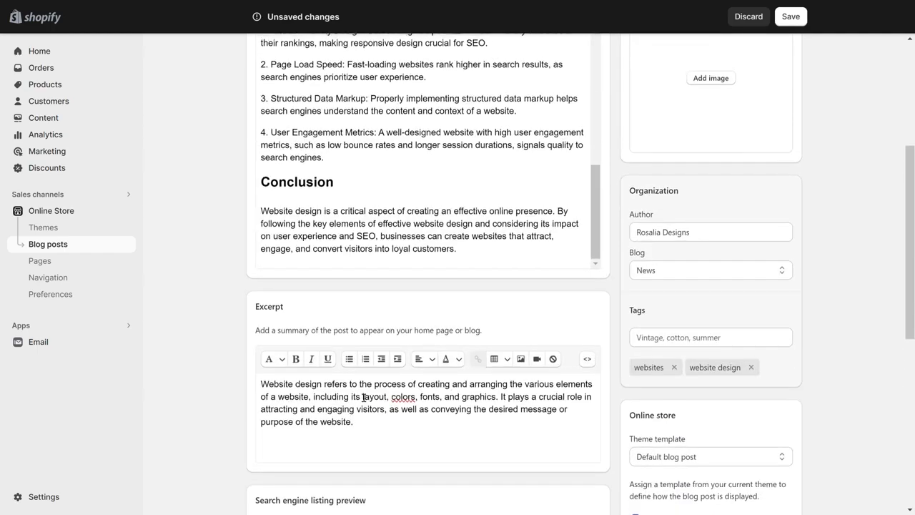
pyautogui.scroll(5, 384, 49)
pyautogui.scroll(4, 290, 289)
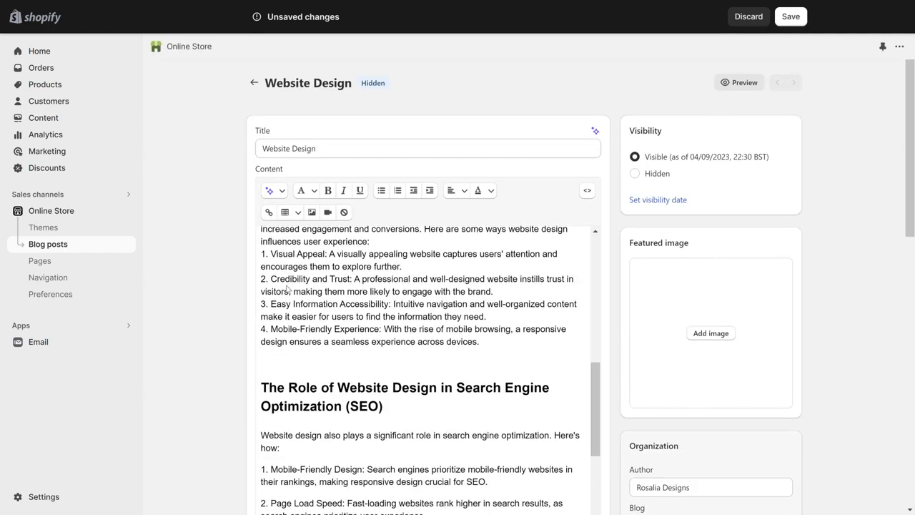
pyautogui.scroll(-4, 310, 149)
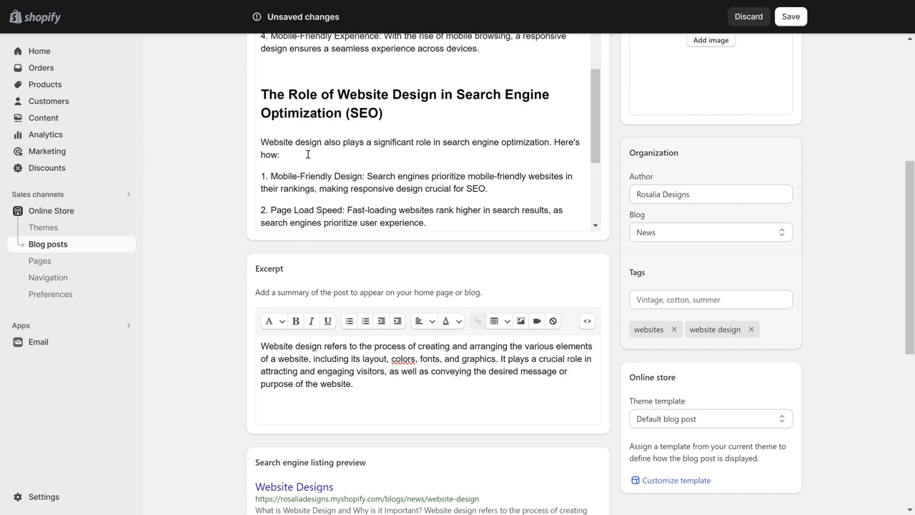
pyautogui.scroll(-3, 213, 339)
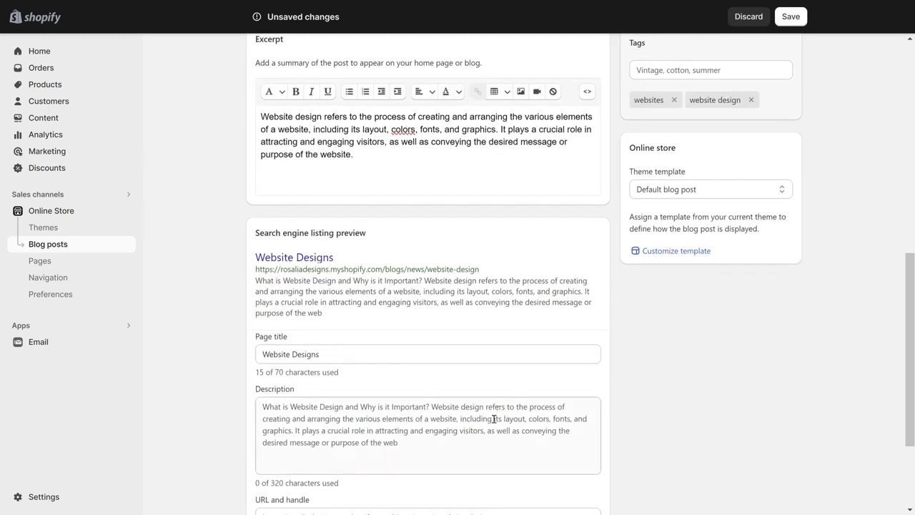
pyautogui.scroll(-2, 493, 418)
pyautogui.click(474, 396)
pyautogui.press('BackSpace')
pyautogui.click(515, 391)
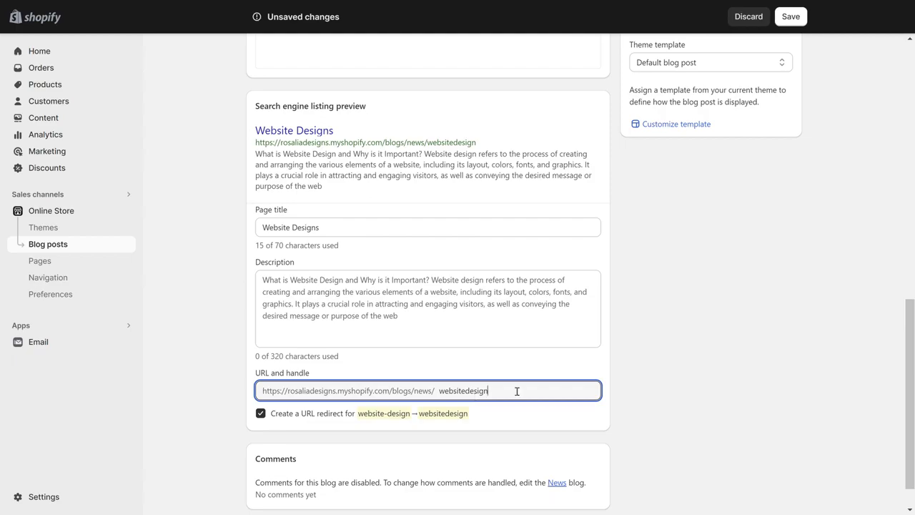
pyautogui.click(722, 308)
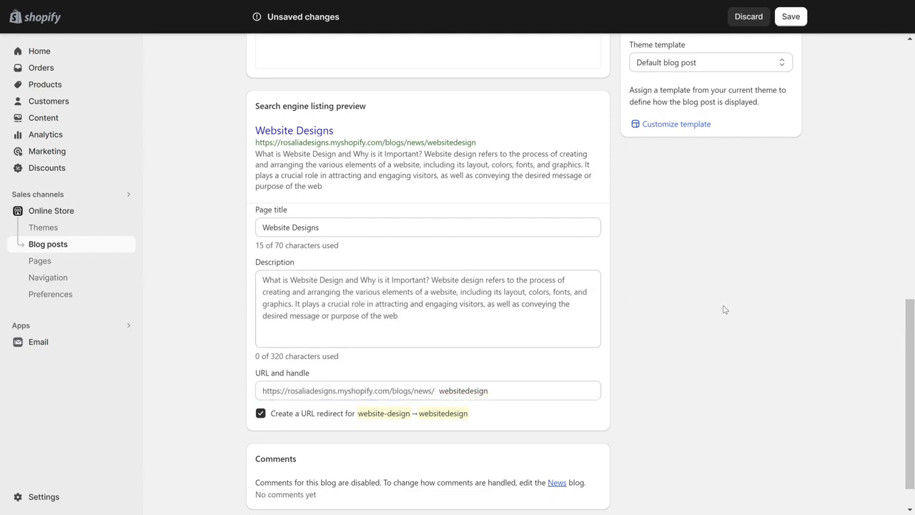
# Step: Save the Website Design post and return to the list of blog posts
pyautogui.scroll(3, 723, 309)
pyautogui.scroll(5, 724, 309)
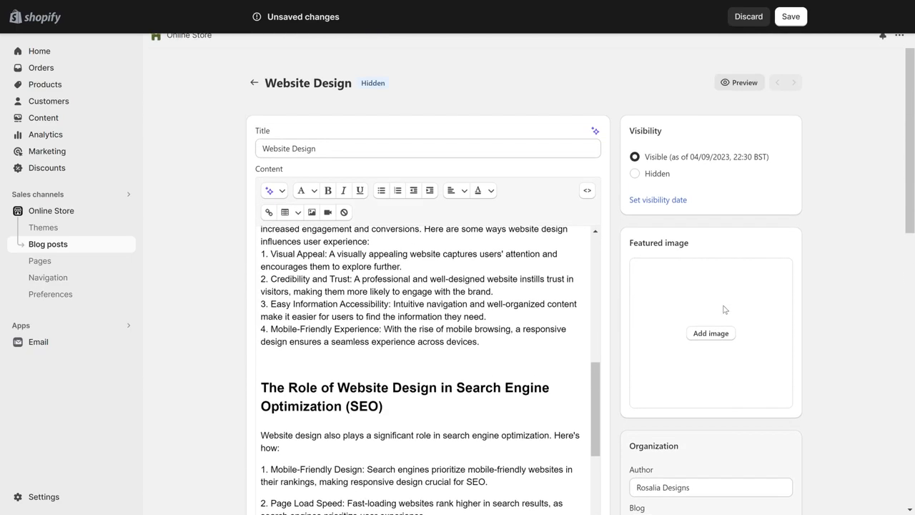
pyautogui.click(793, 20)
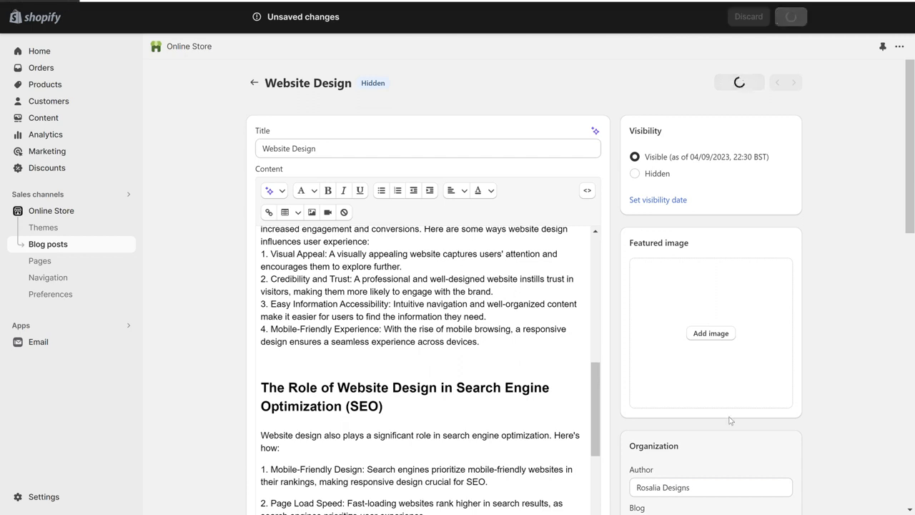
pyautogui.click(254, 83)
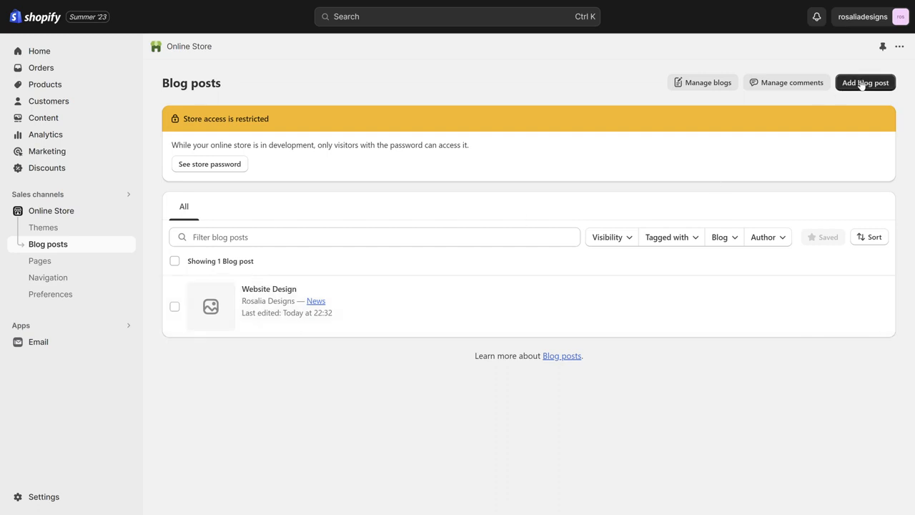
pyautogui.click(862, 84)
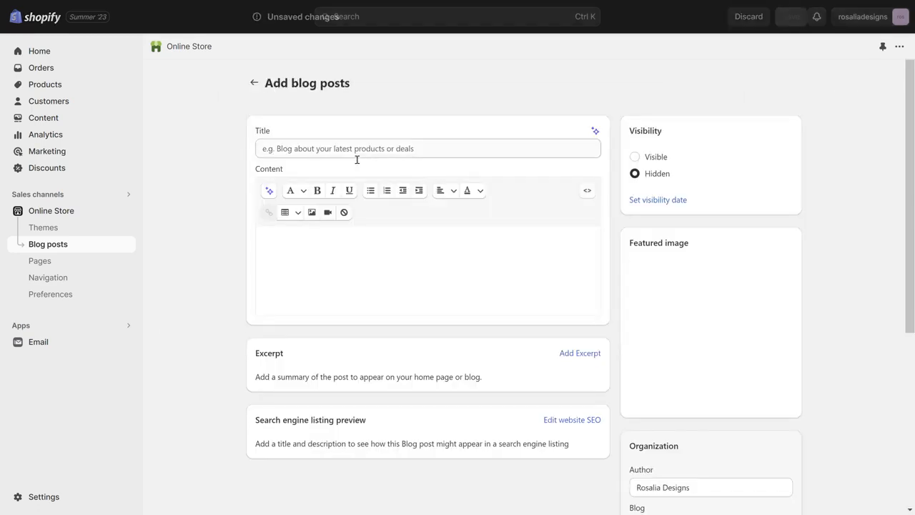
pyautogui.click(253, 82)
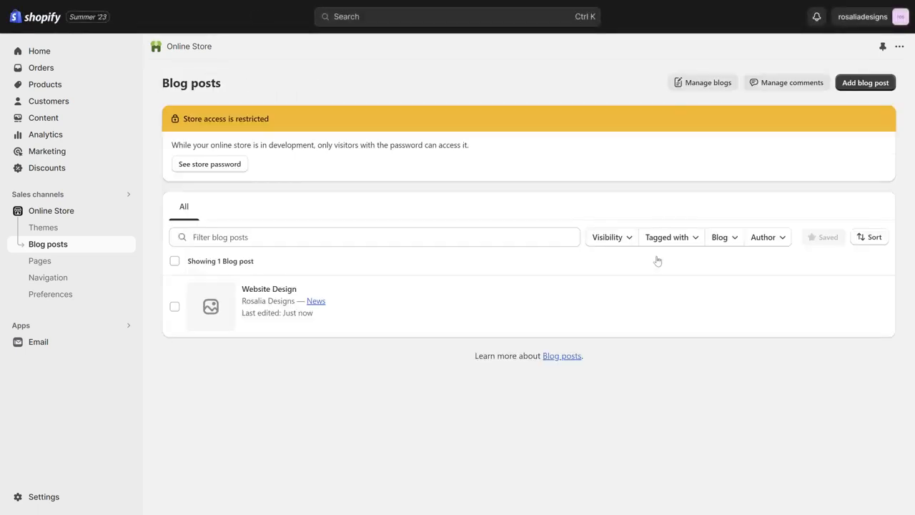
# Step: Try the moderated and automatically published comment options for the News blog, and return to the blog posts list without saving
pyautogui.click(698, 81)
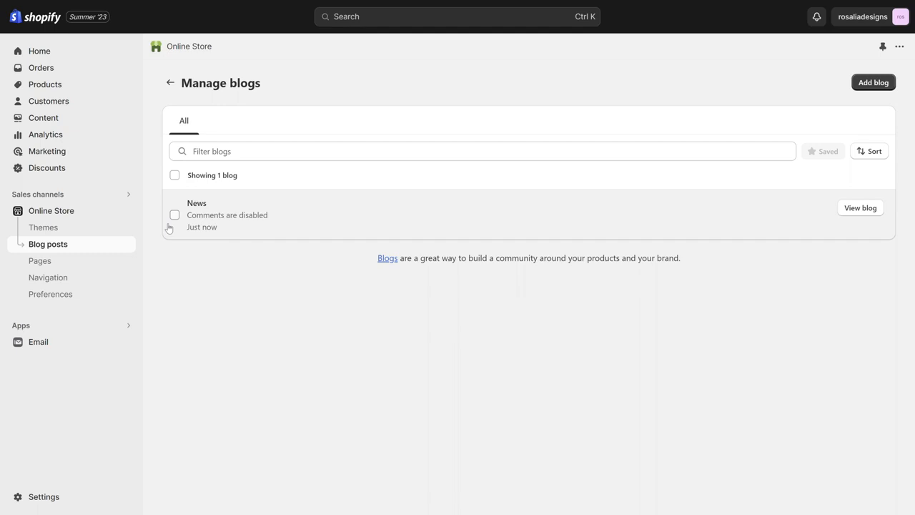
pyautogui.click(224, 218)
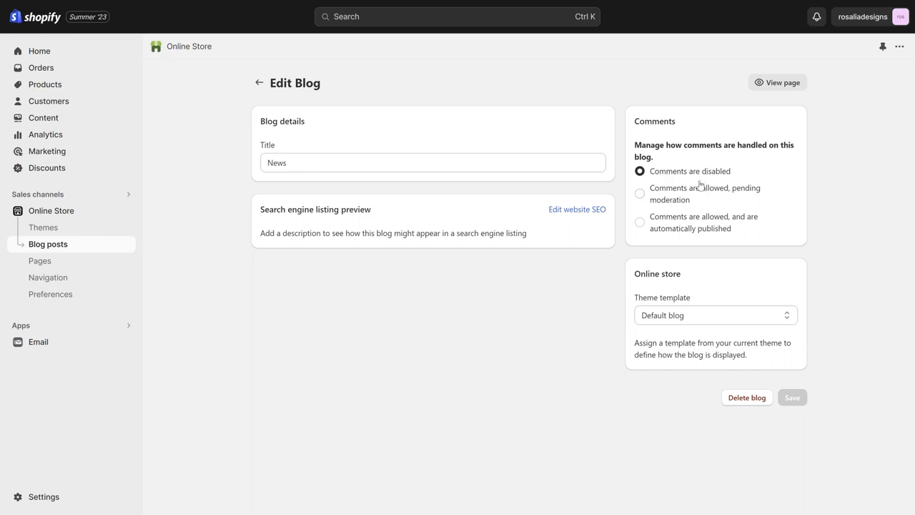
pyautogui.click(684, 203)
pyautogui.click(674, 232)
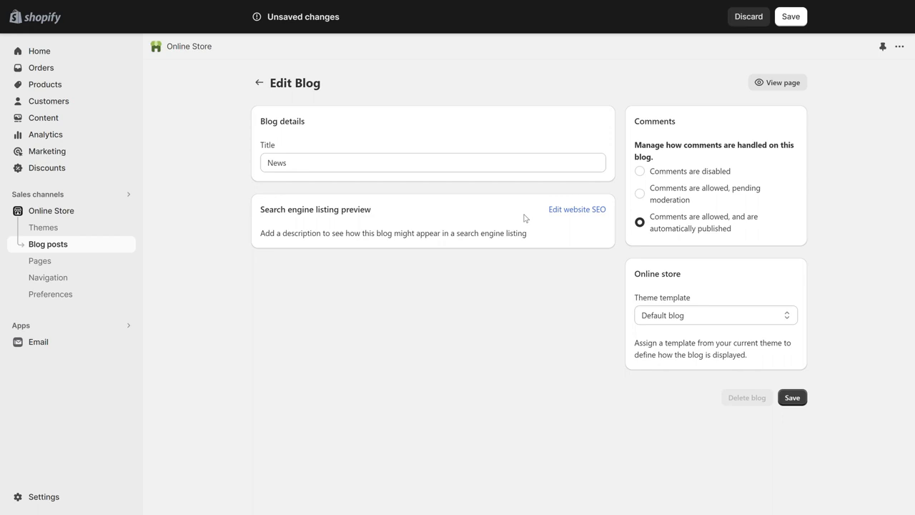
pyautogui.click(260, 83)
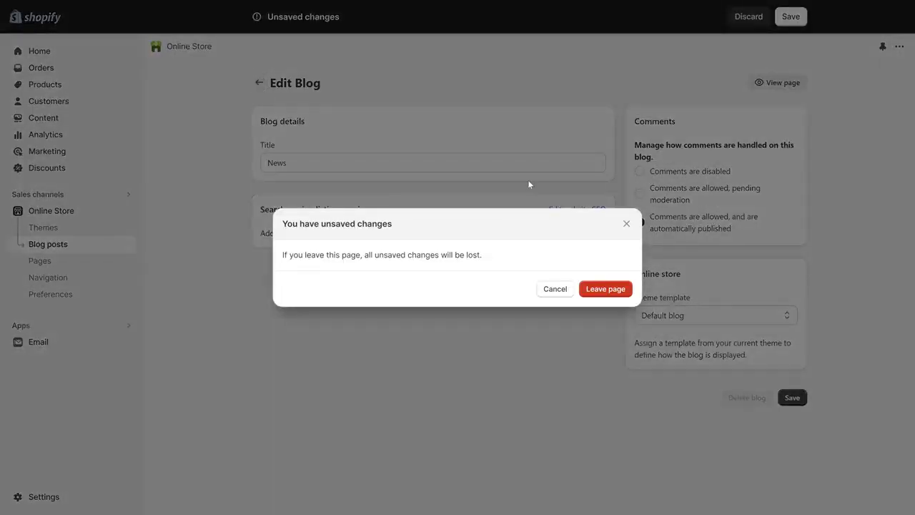
pyautogui.click(593, 290)
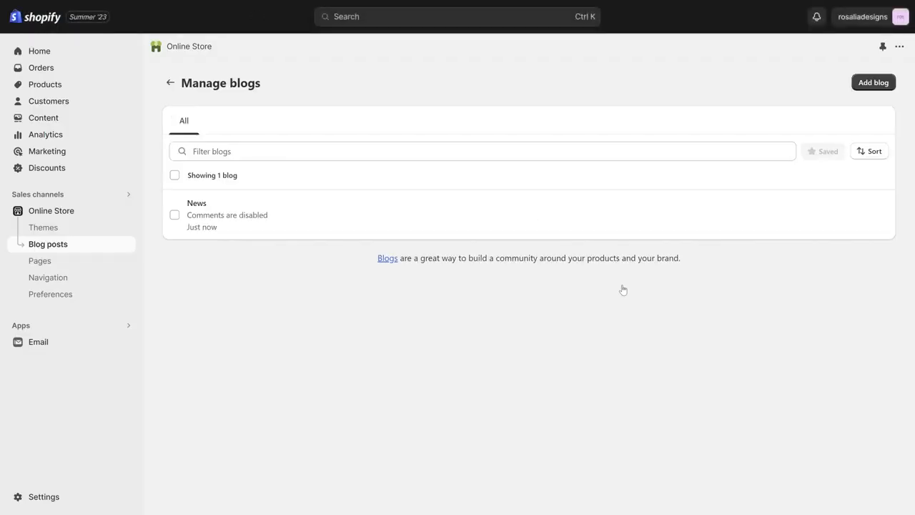
pyautogui.click(170, 82)
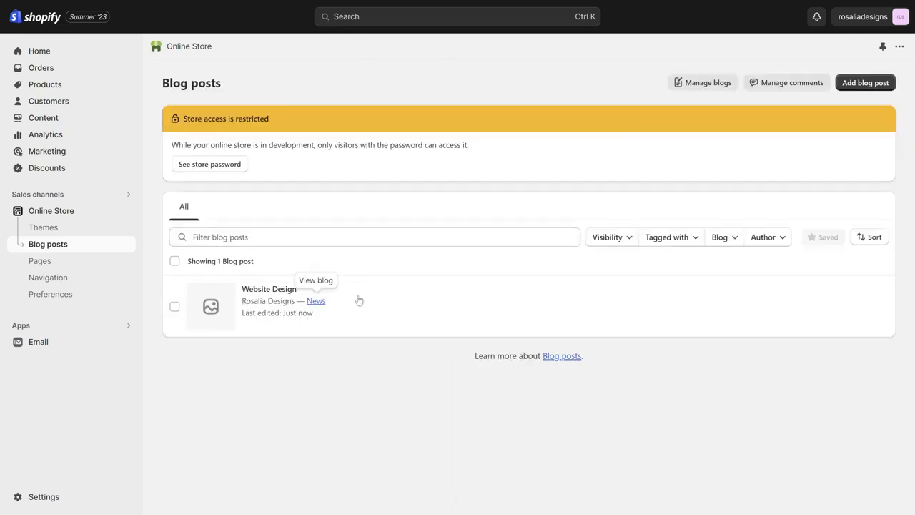
# Step: Open the Website Design post, view its published page in the online store, and check the article from title to conclusion
pyautogui.click(361, 301)
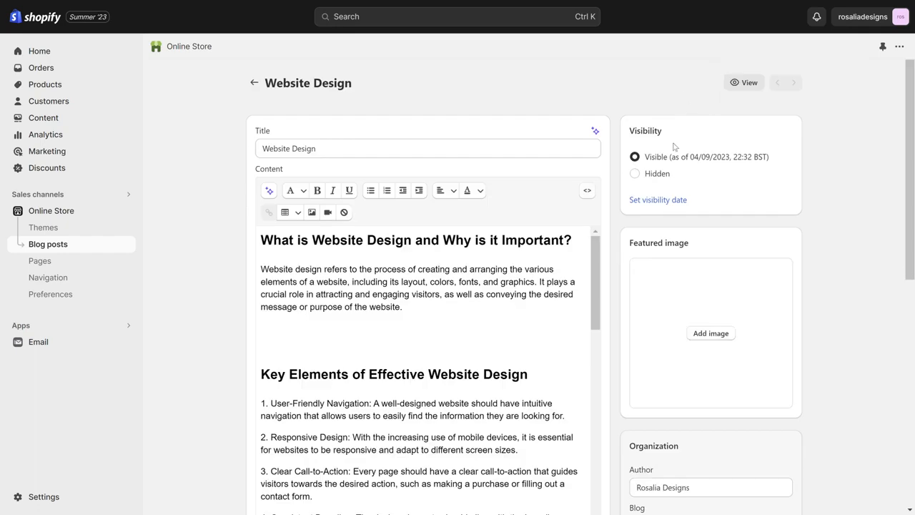
pyautogui.click(743, 83)
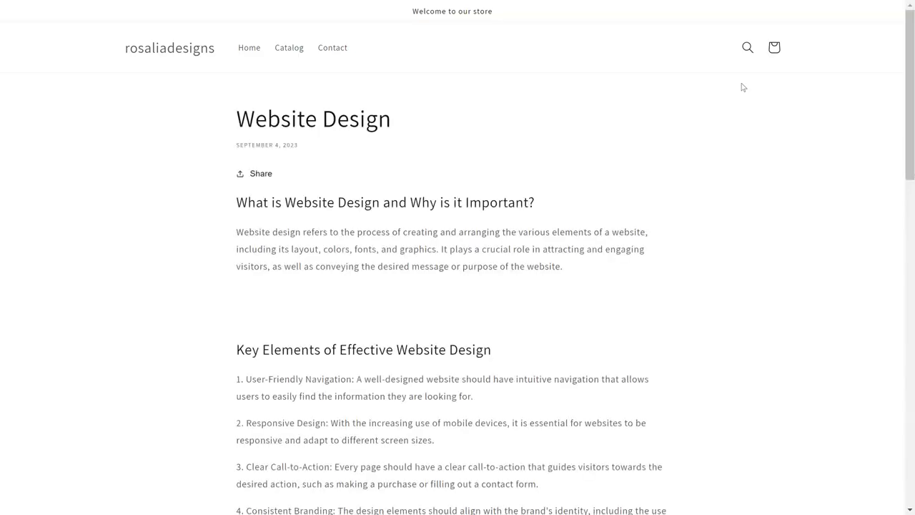
pyautogui.scroll(-14, 505, 326)
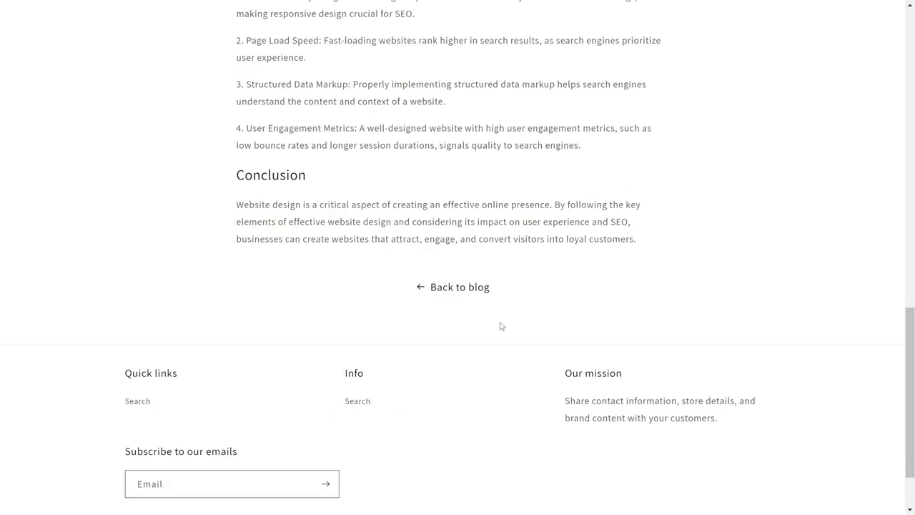
pyautogui.scroll(12, 501, 326)
pyautogui.scroll(3, 500, 327)
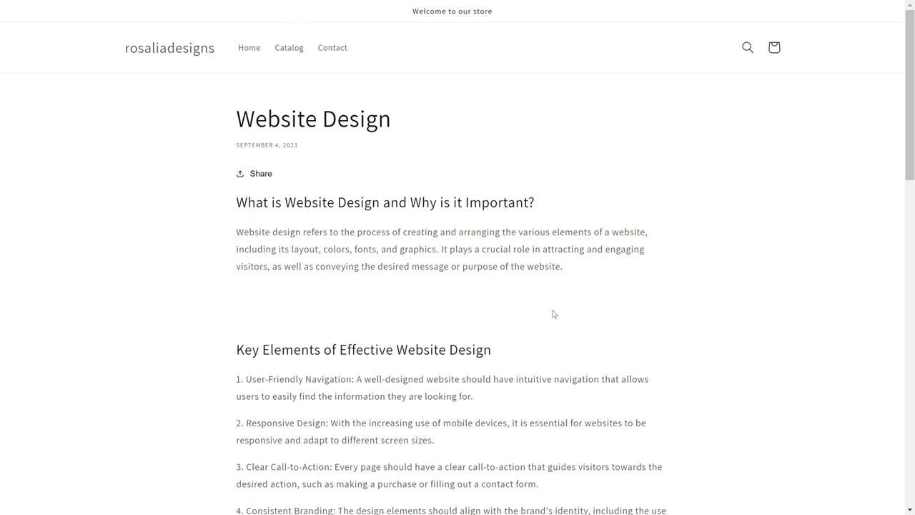
# Step: Examine the published article's headings and layout down to the footer, and go back to the storefront's News blog page
pyautogui.scroll(-2, 385, 302)
pyautogui.scroll(2, 388, 300)
pyautogui.scroll(-10, 349, 243)
pyautogui.scroll(10, 350, 242)
pyautogui.scroll(-2, 377, 258)
pyautogui.scroll(-10, 377, 258)
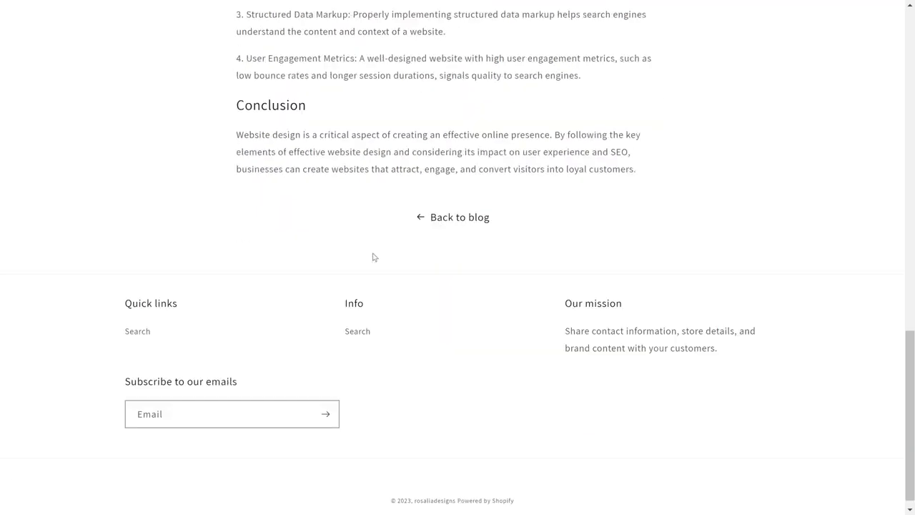
pyautogui.click(457, 207)
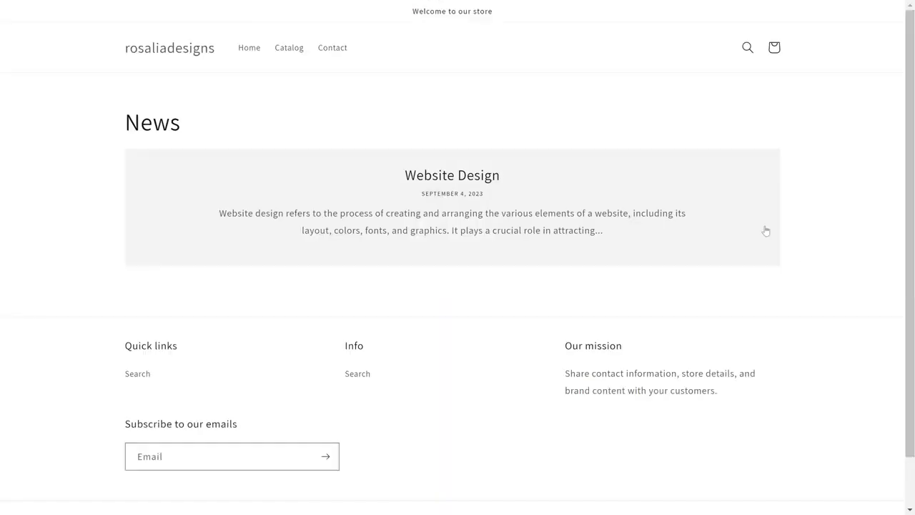